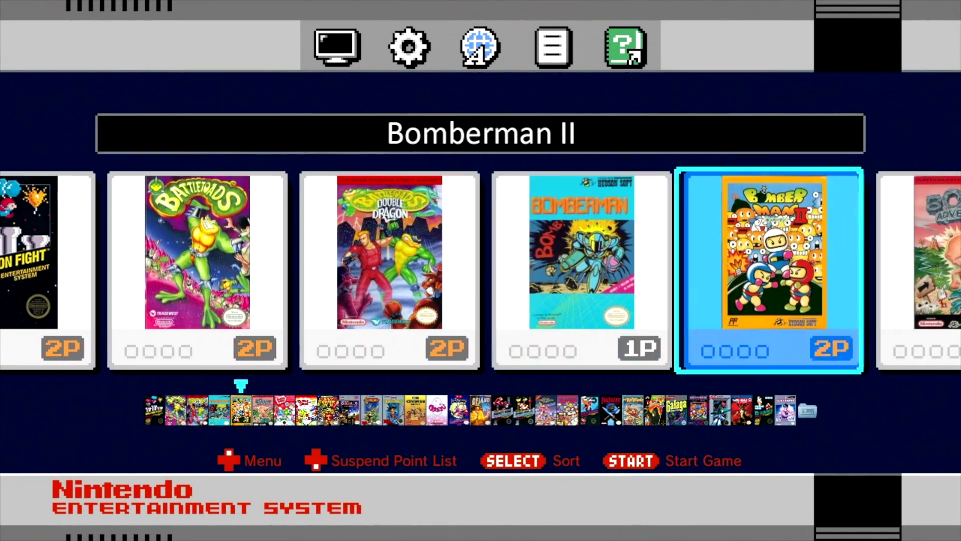
Browse the NES Mini game list from Bomberman II through Bucky O'Hare to Cocoron
key("Right")
key("Right")
key("Right")
key("Right")
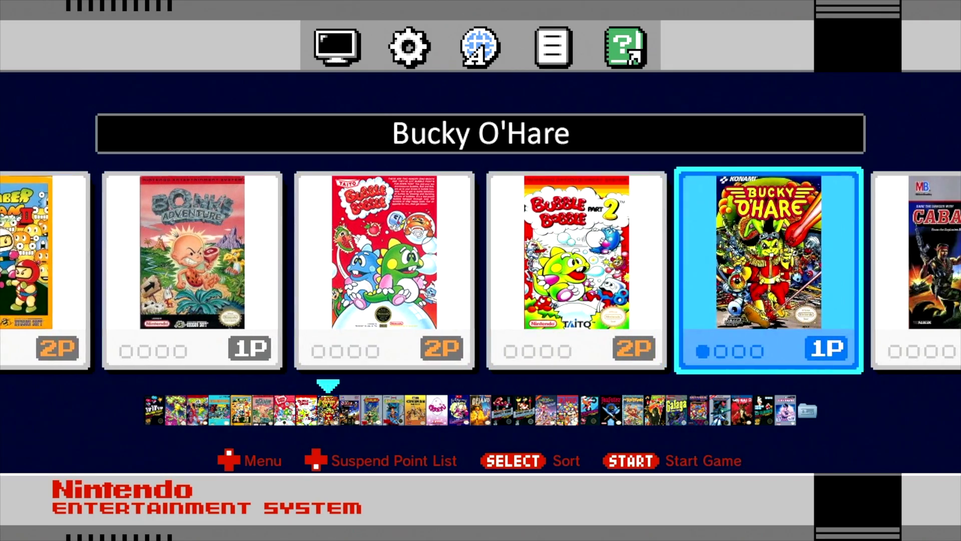
key("Right")
key("Right")
key("Right")
key("Right")
key("Right")
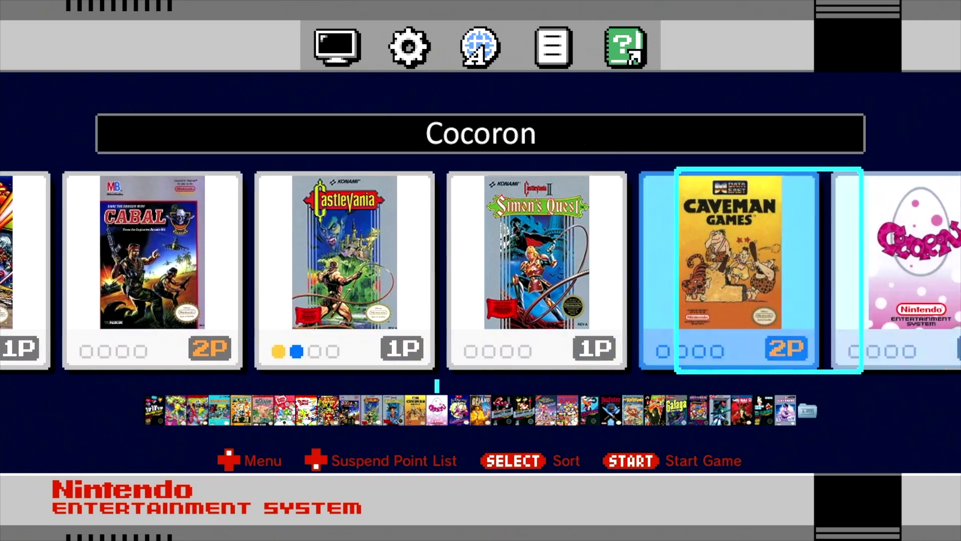
key("Right")
key("Right")
key("Right")
key("Right")
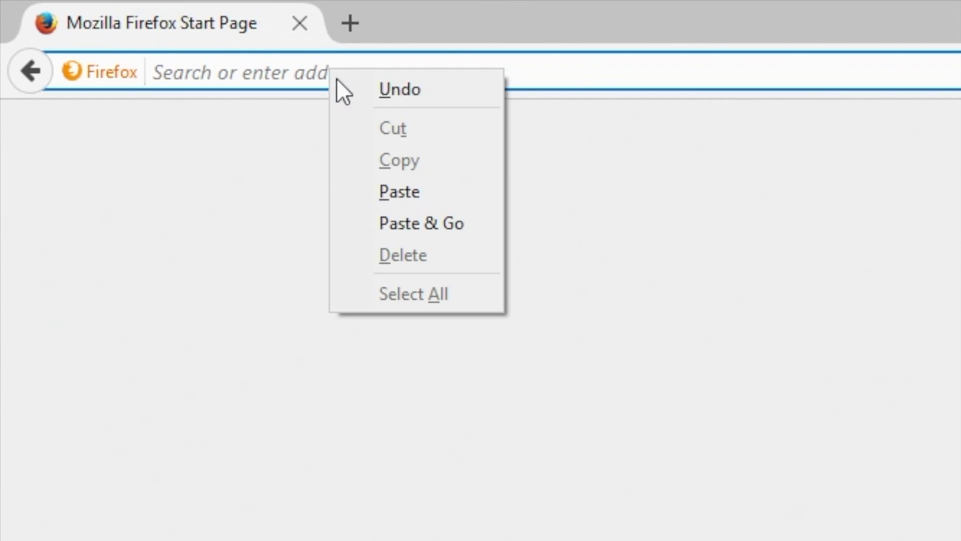
Download and save hakchi2.exe from the hakchi2 2.09 GitHub release page
left_click(416, 203)
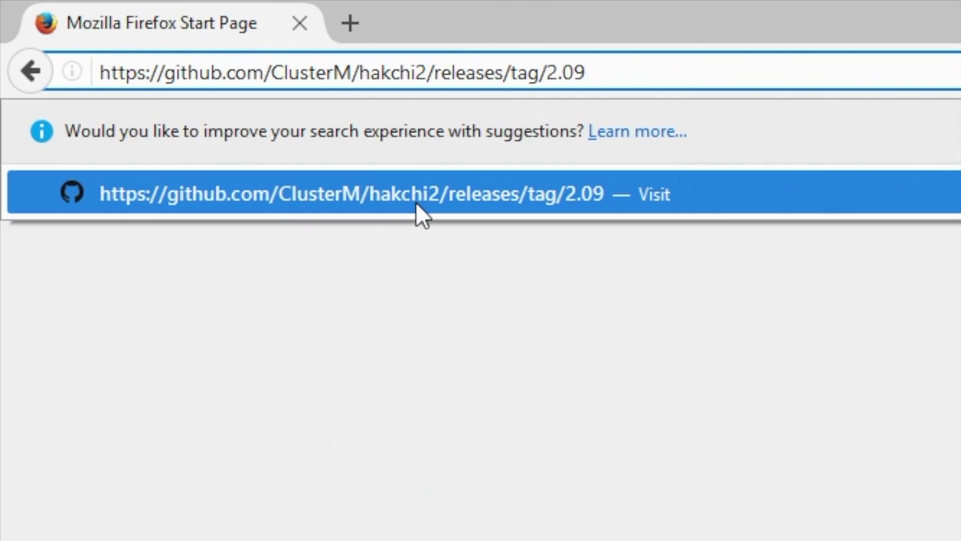
key("Return")
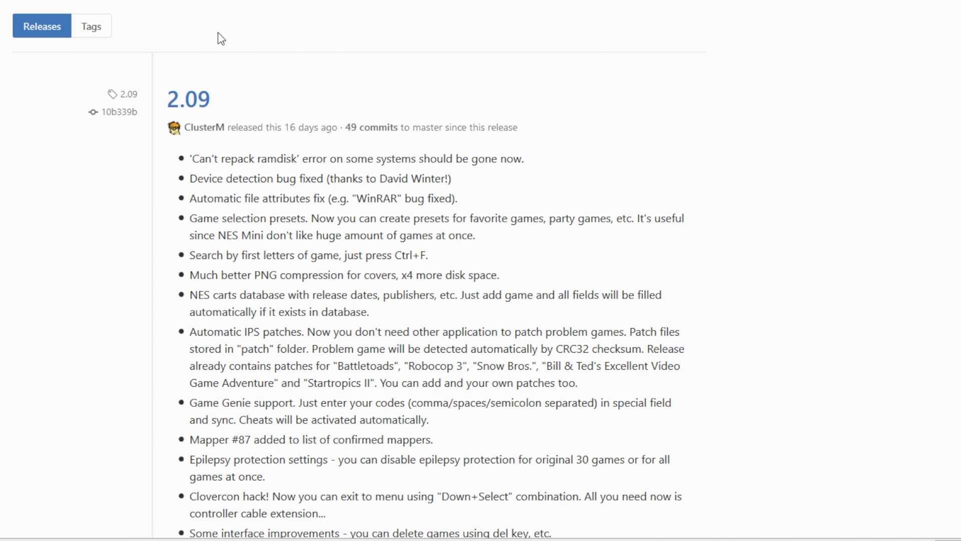
scroll(219, 35, "down", 8)
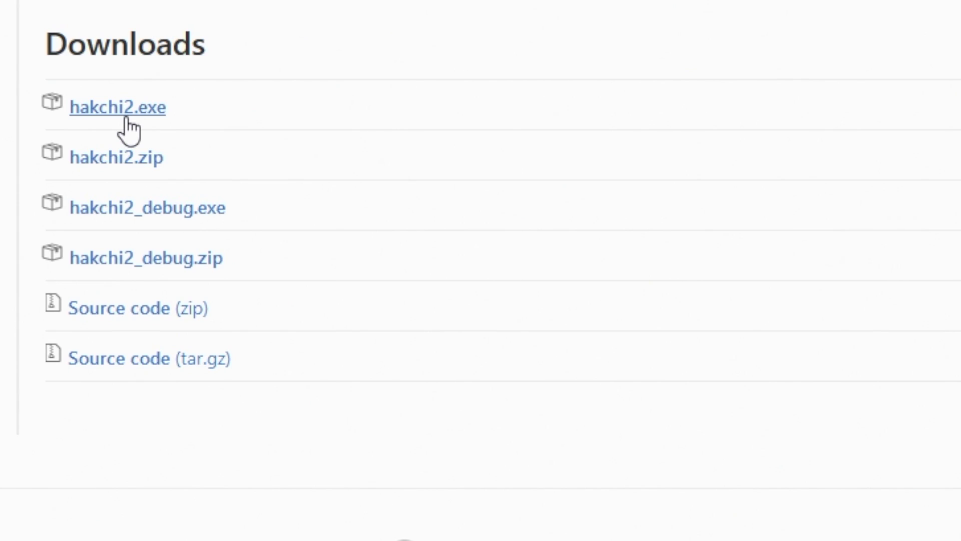
left_click(130, 110)
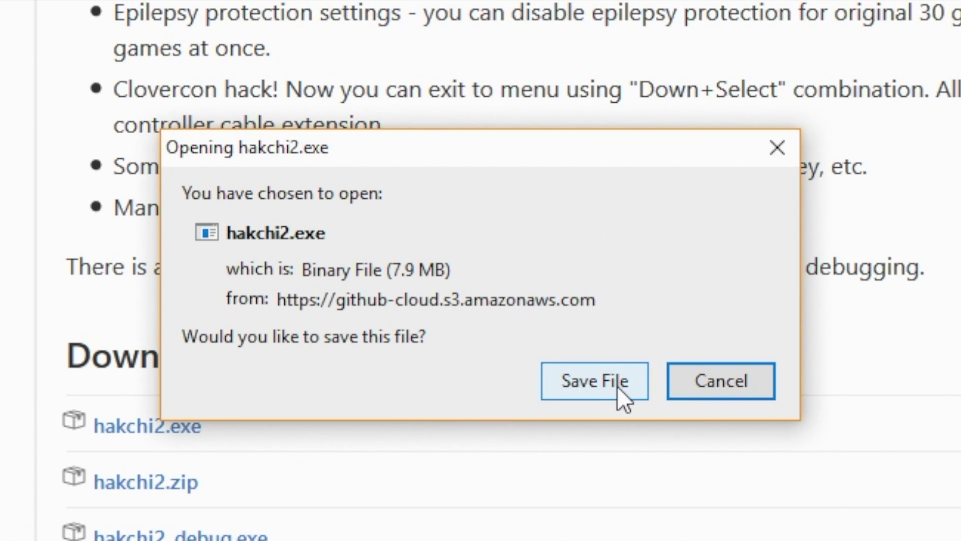
left_click(618, 386)
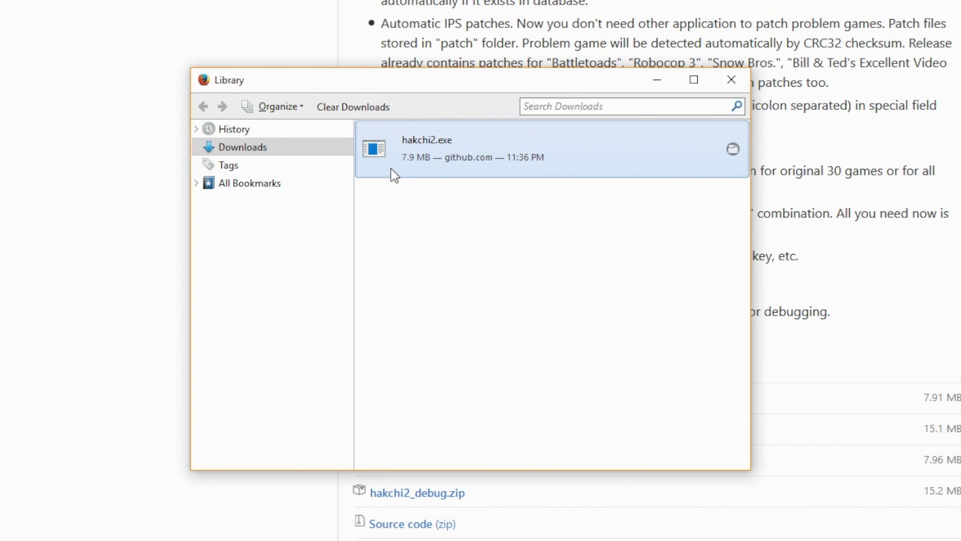
Run hakchi2.exe from Firefox's downloads and extract it into a hakchi2 folder in Downloads
double_click(414, 157)
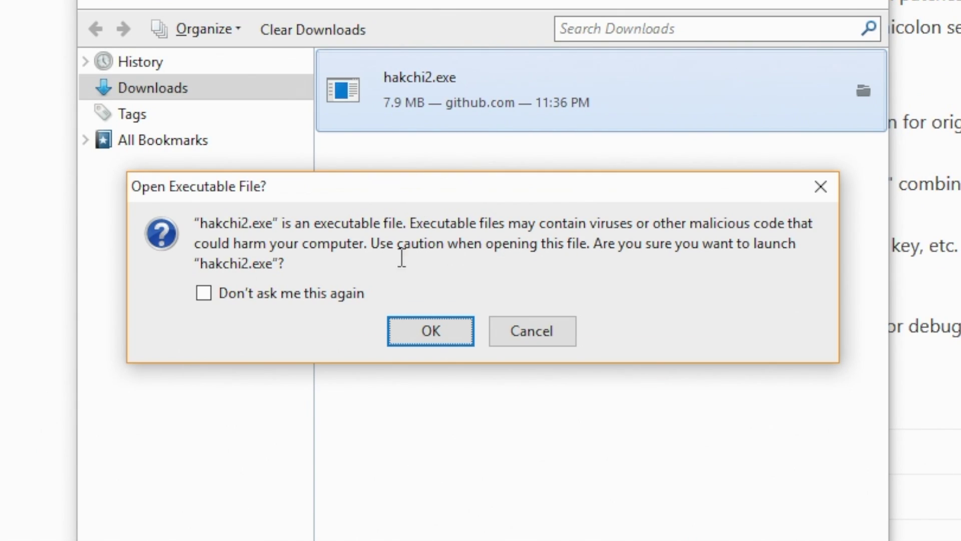
left_click(458, 328)
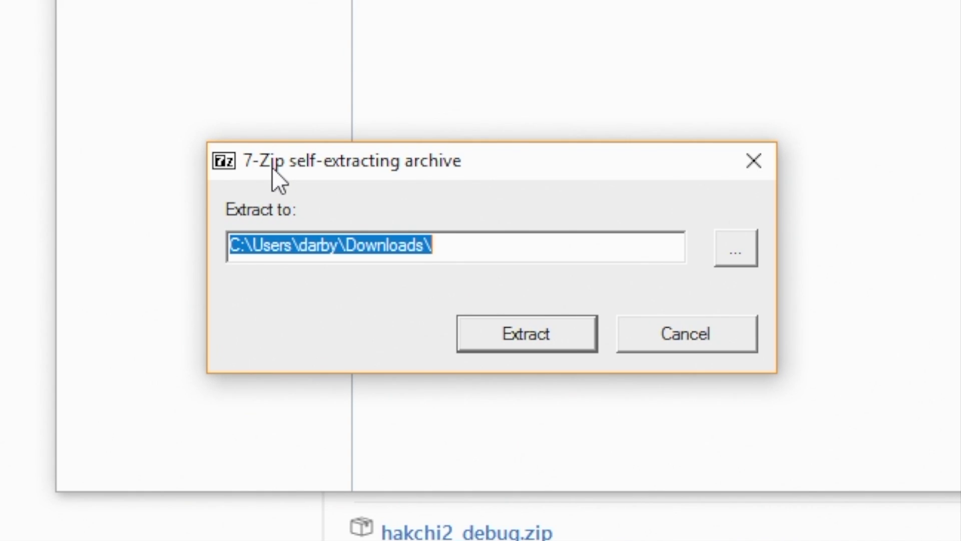
left_click(526, 334)
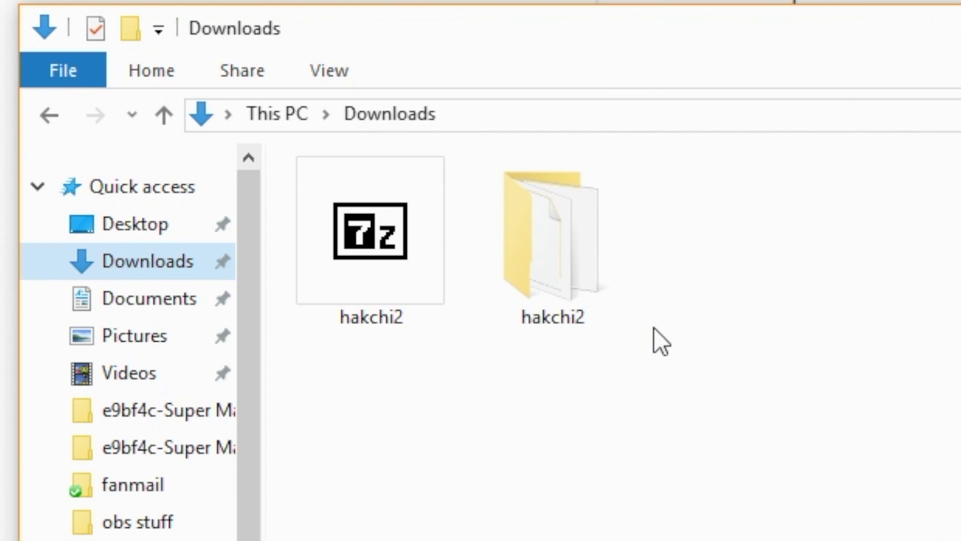
Open the hakchi2 folder in Downloads and start the hakchi application
double_click(577, 251)
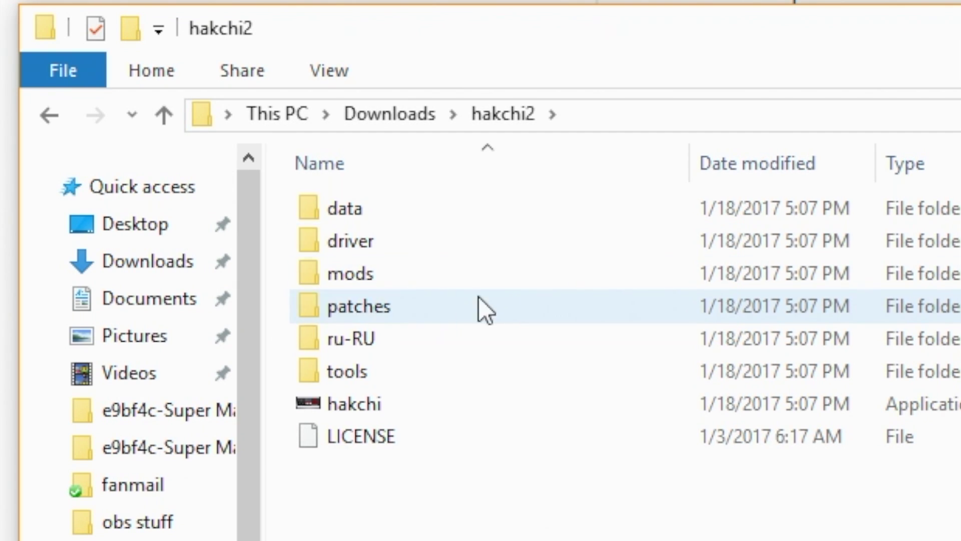
double_click(334, 405)
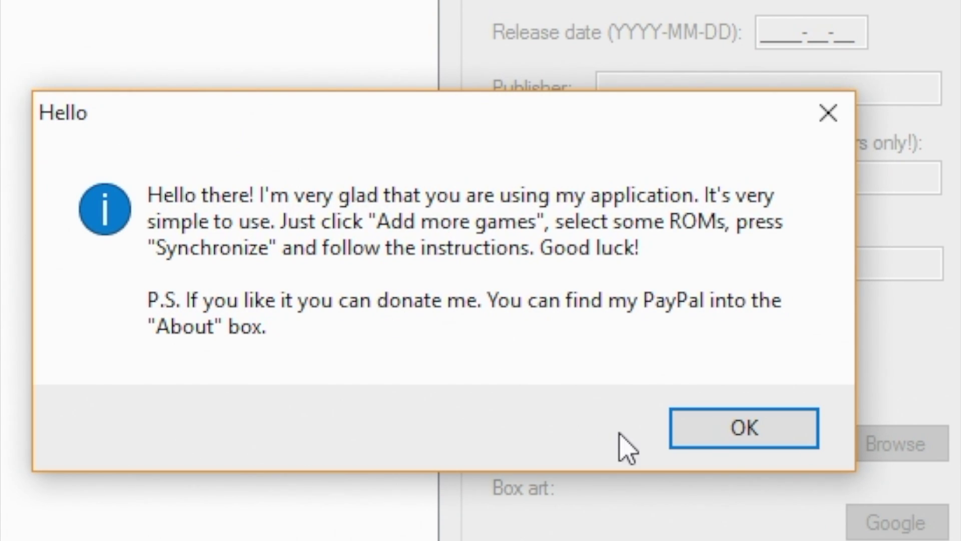
Close the Hello message to show the 60-game list, then look over the File menu
left_click(796, 433)
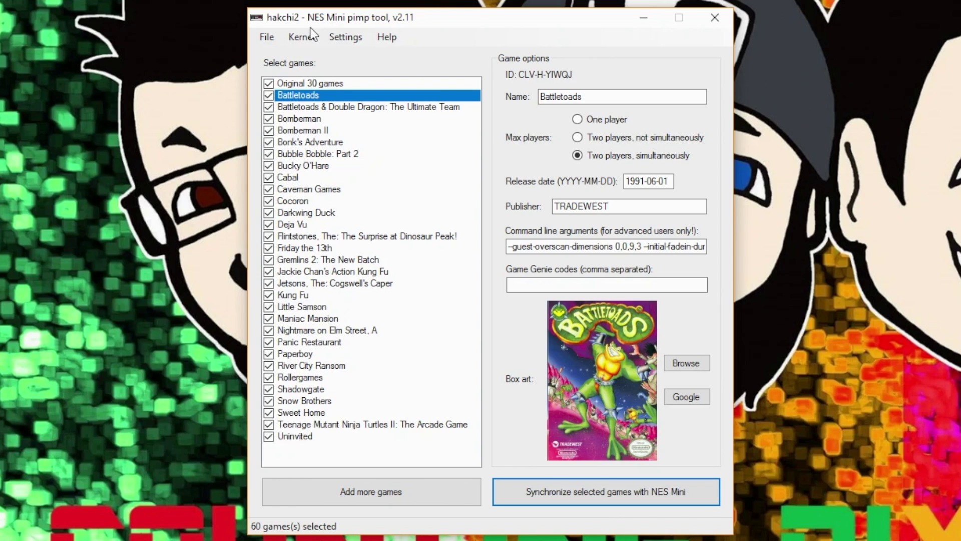
left_click(267, 39)
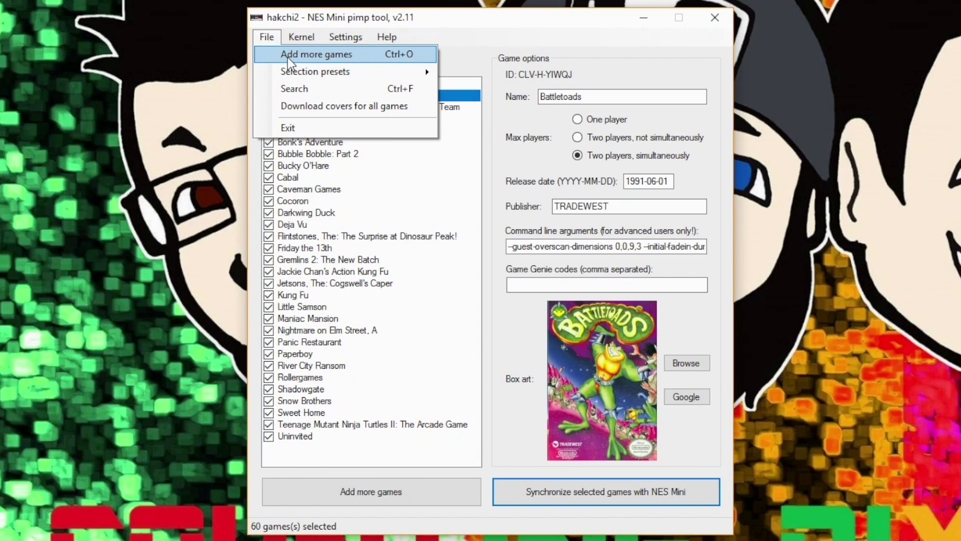
mouse_move(288, 38)
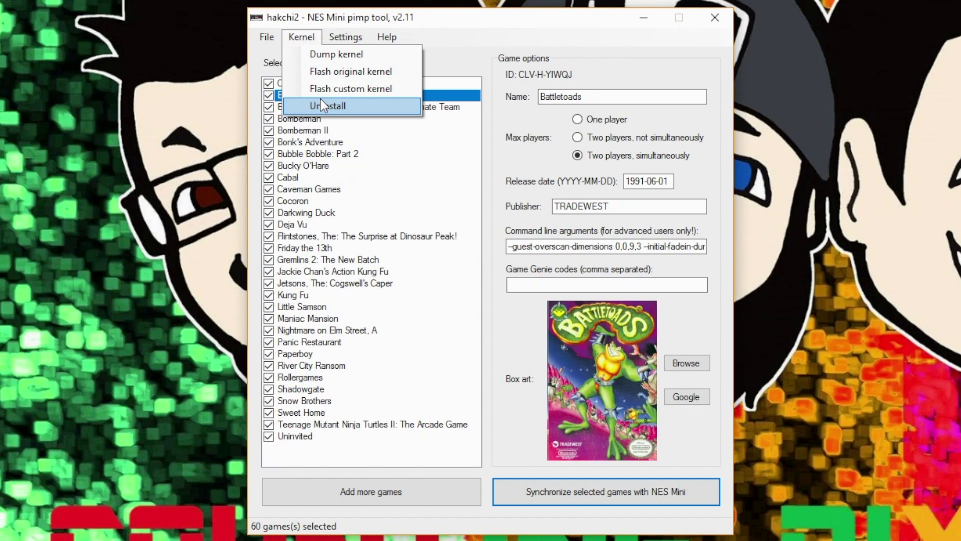
mouse_move(345, 33)
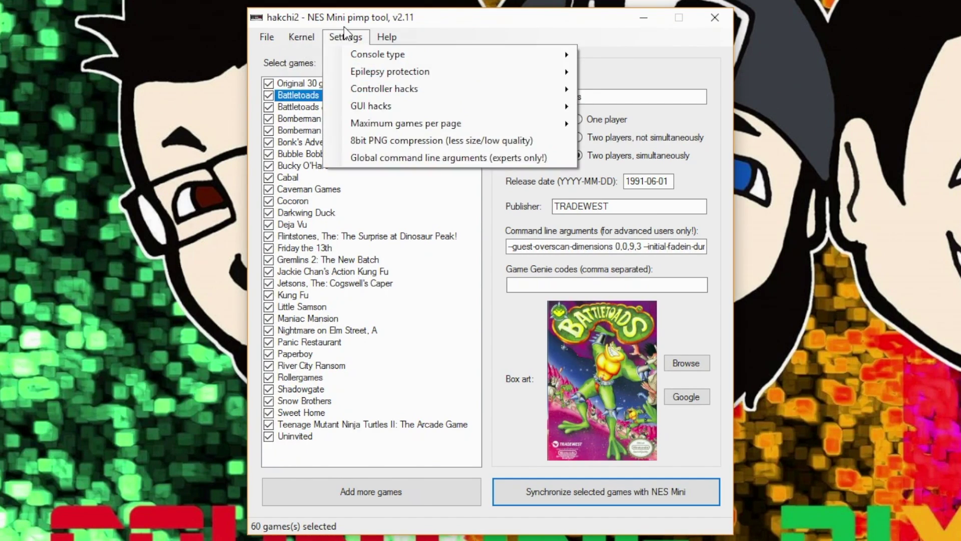
mouse_move(363, 59)
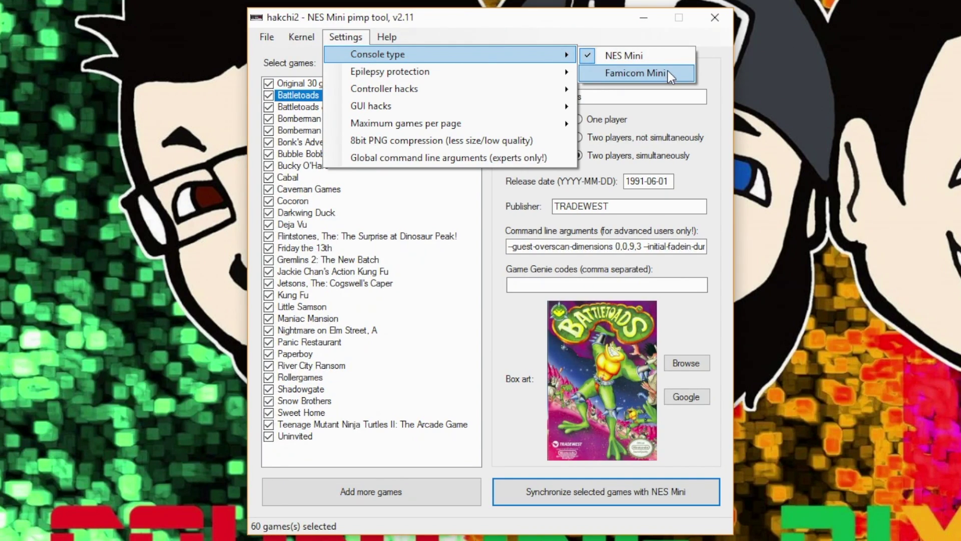
mouse_move(506, 79)
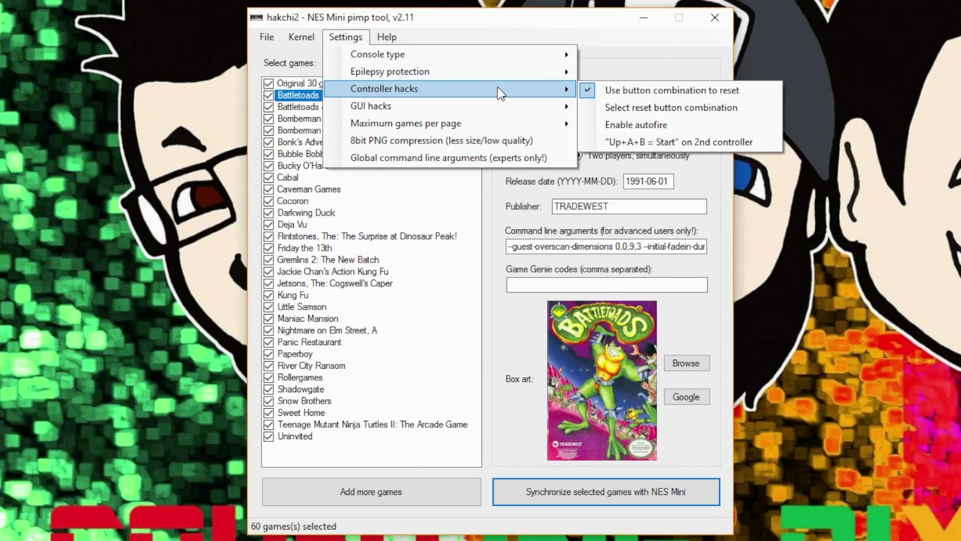
mouse_move(496, 111)
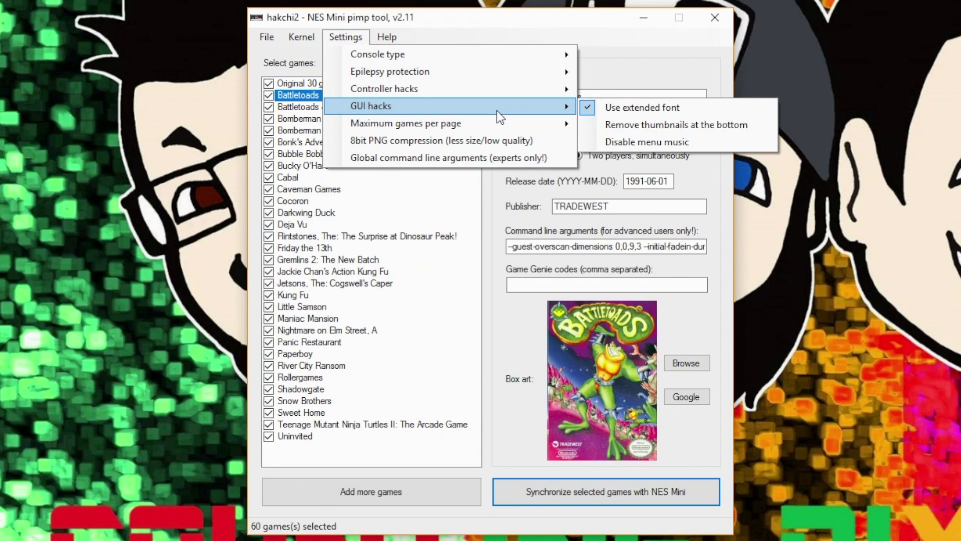
mouse_move(492, 129)
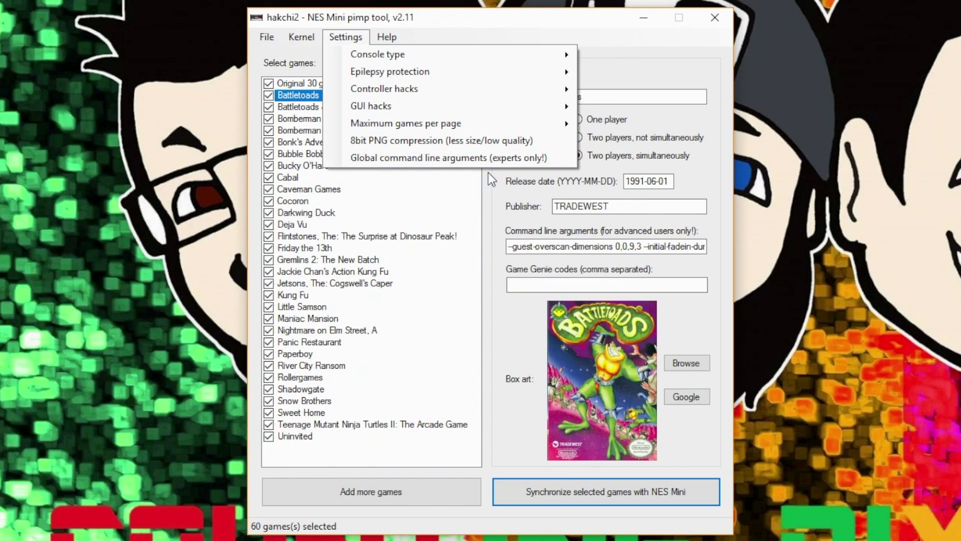
mouse_move(376, 36)
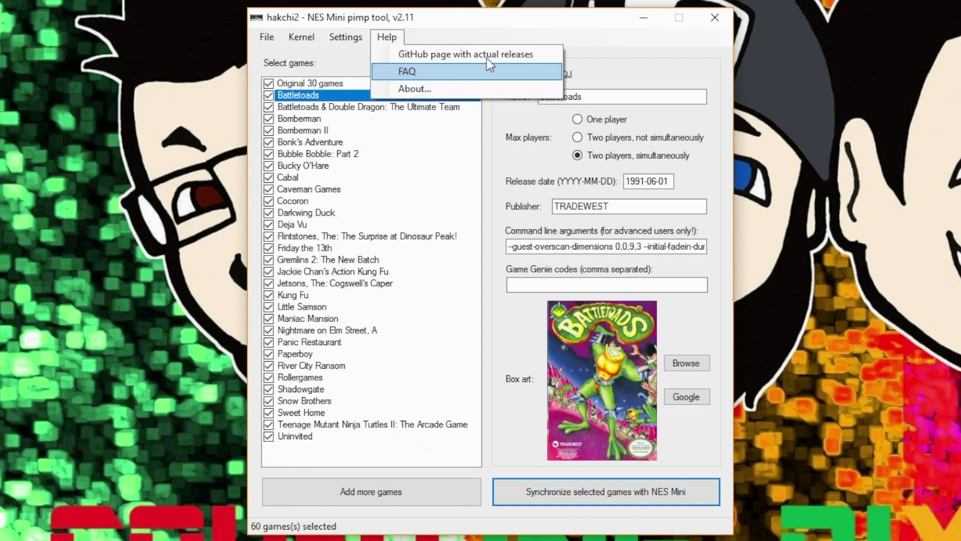
left_click(577, 16)
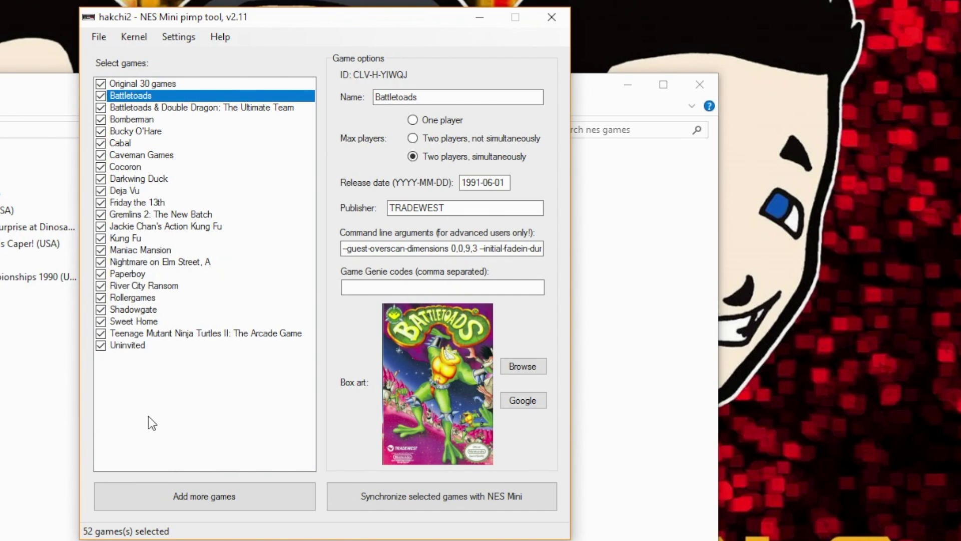
Add the nine .nes ROMs, rejecting Nintendo World Championships 1990 and patching Snow Brothers
left_click(201, 496)
left_click(295, 138)
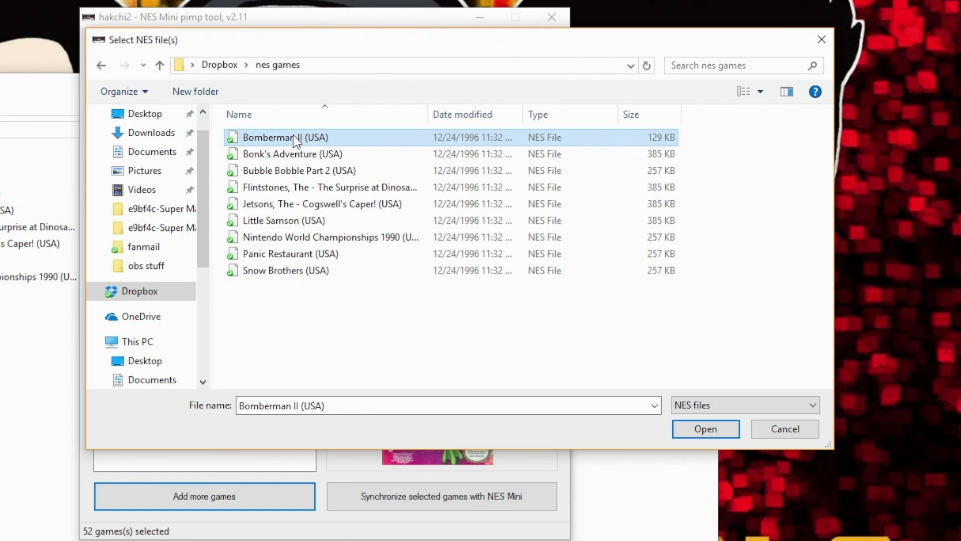
left_click(296, 272, "shift")
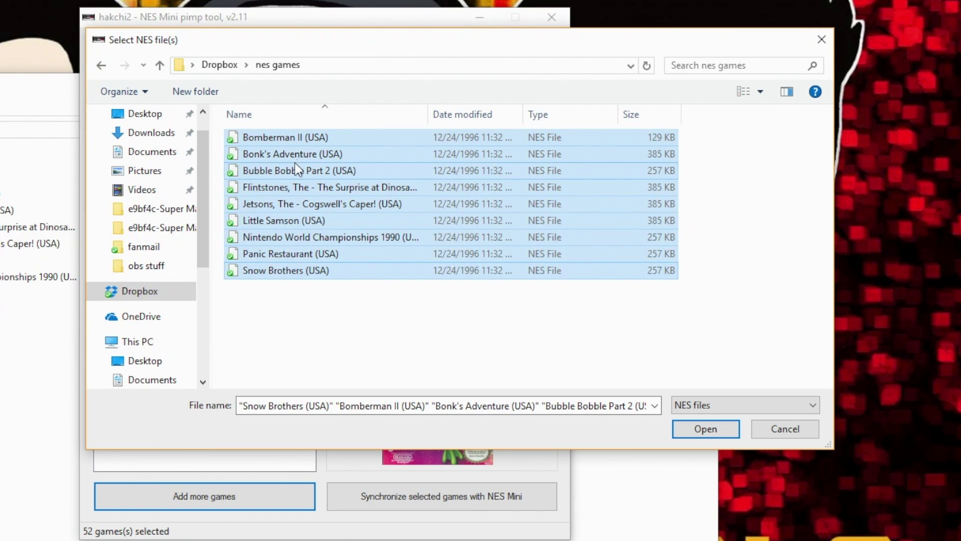
left_click(721, 427)
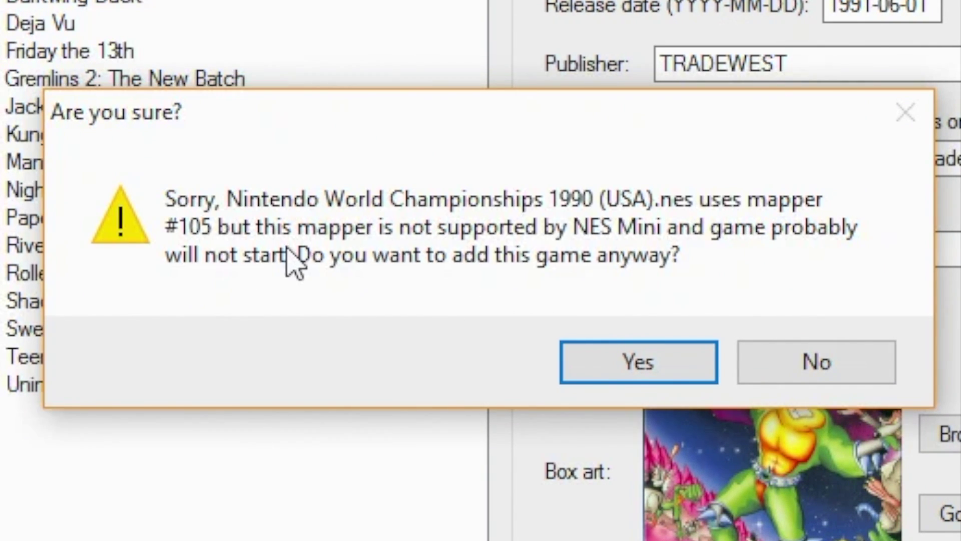
left_click(807, 375)
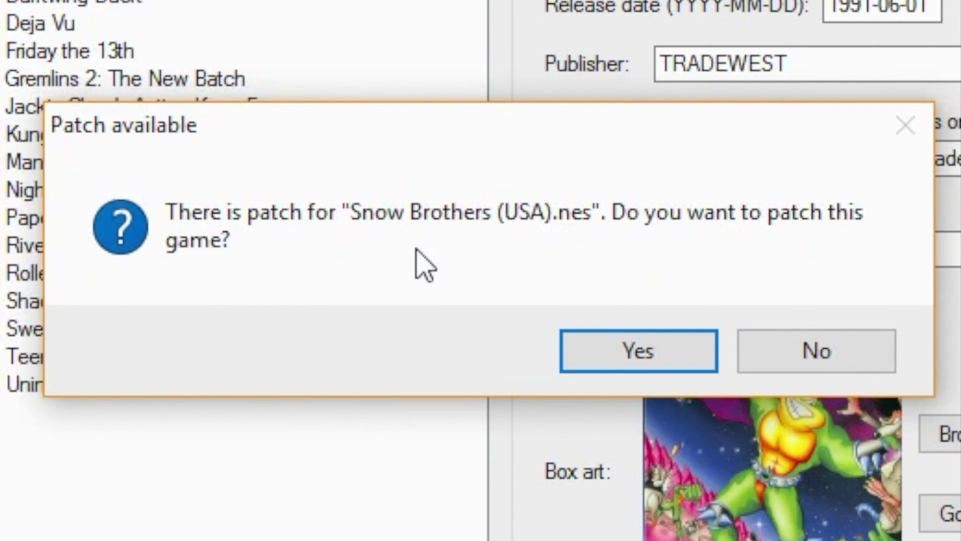
left_click(640, 350)
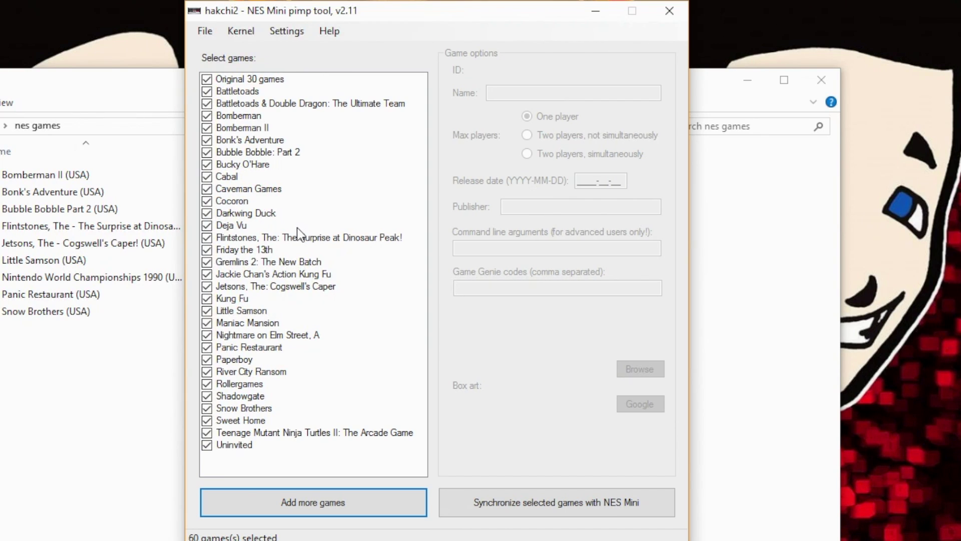
Give Bomberman II the first Google Images cover as its box art
left_click(263, 96)
key("Down")
key("Down")
key("Down")
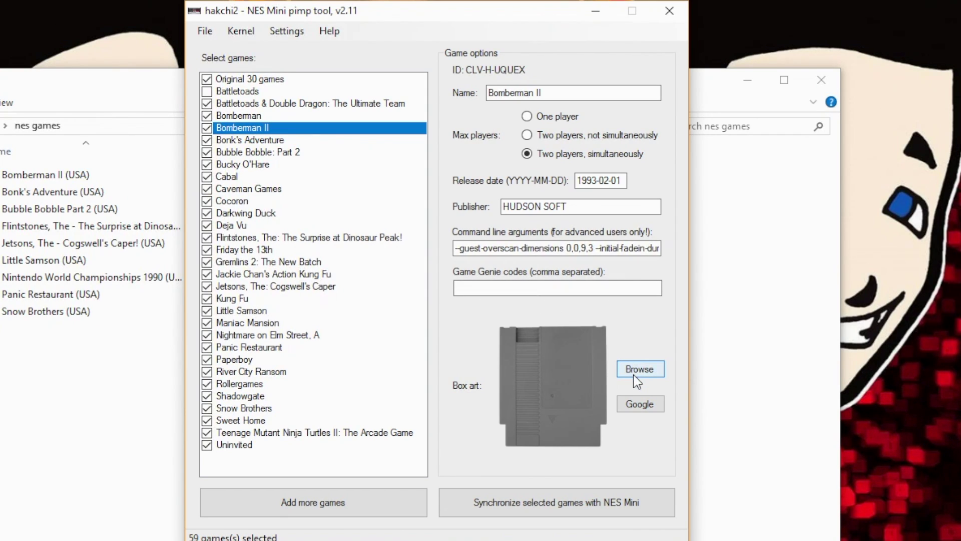
left_click(636, 405)
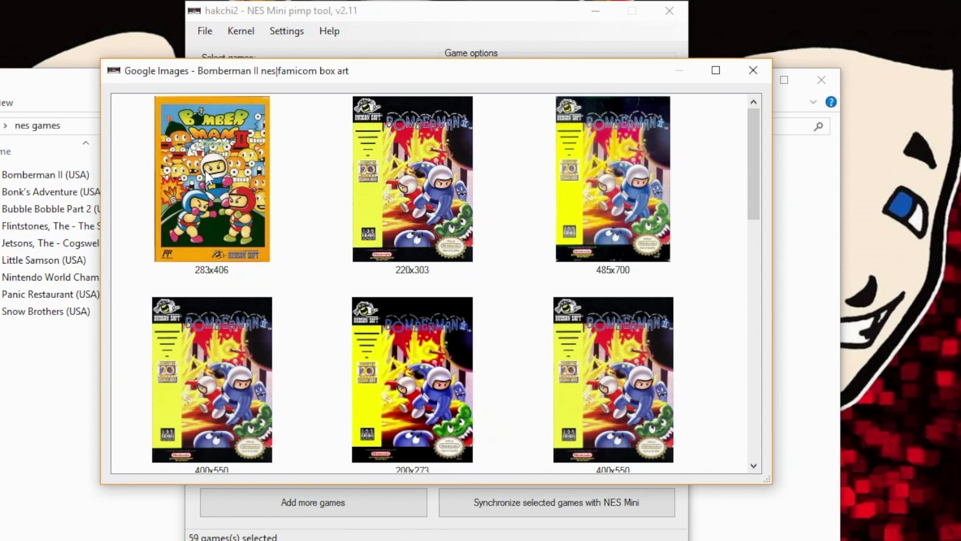
double_click(255, 185)
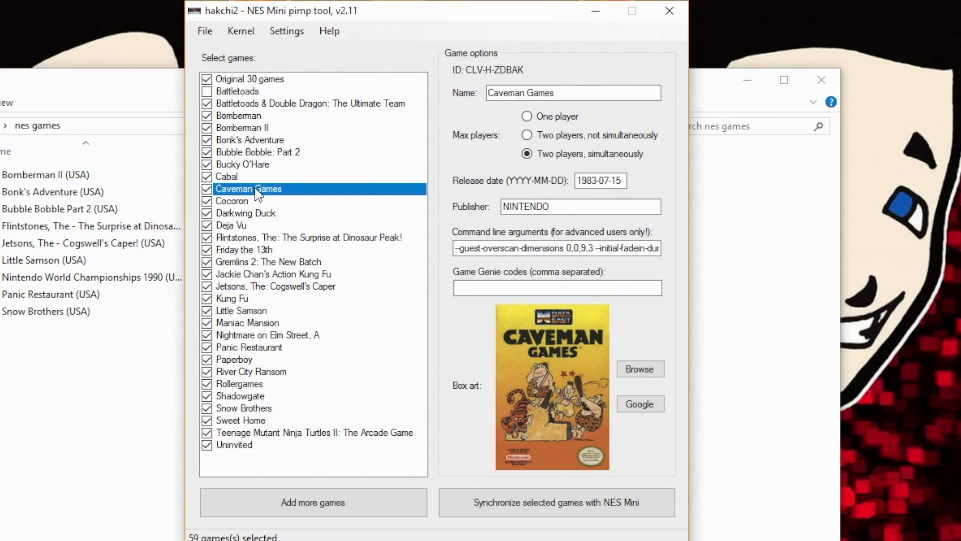
left_click(249, 126)
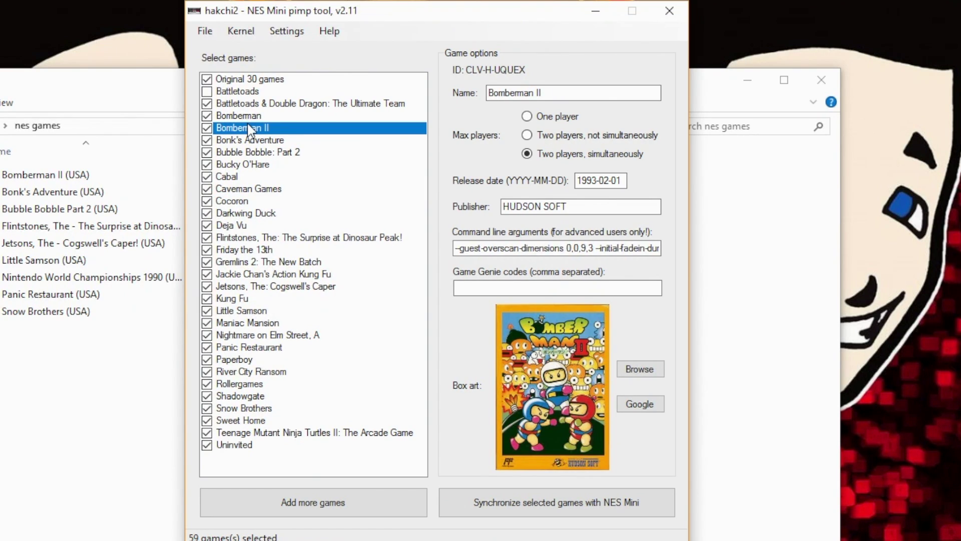
Give Bonk's Adventure the first Google Images cover as its box art
key("Down")
left_click(637, 400)
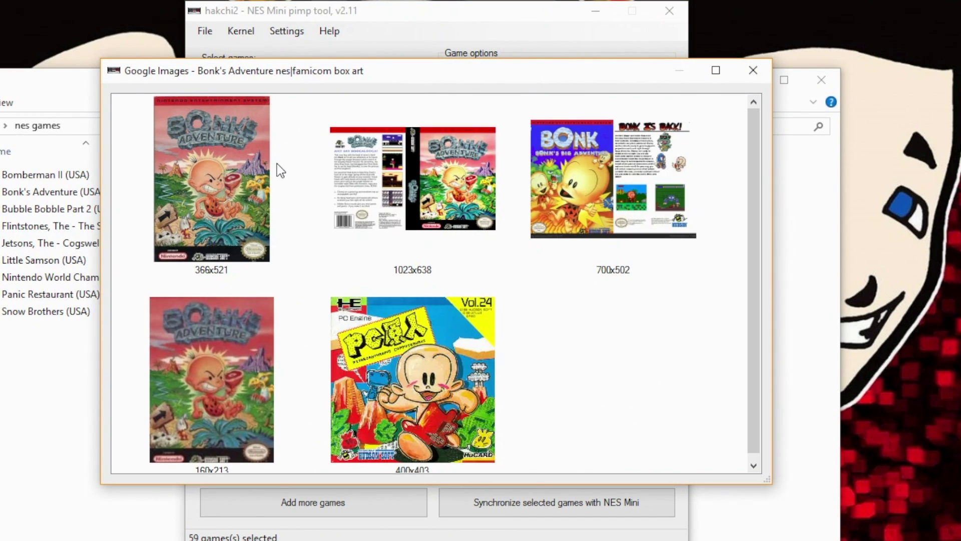
double_click(218, 174)
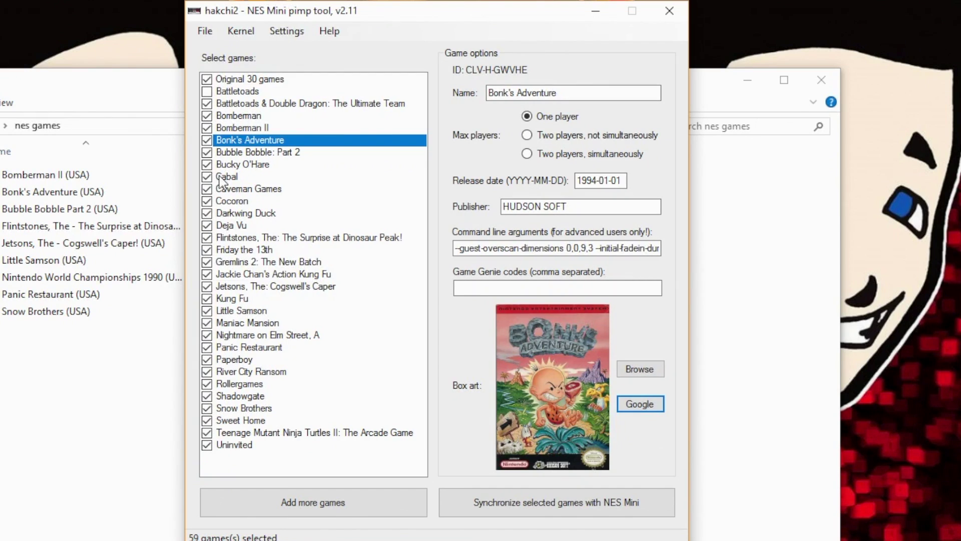
key("Tab")
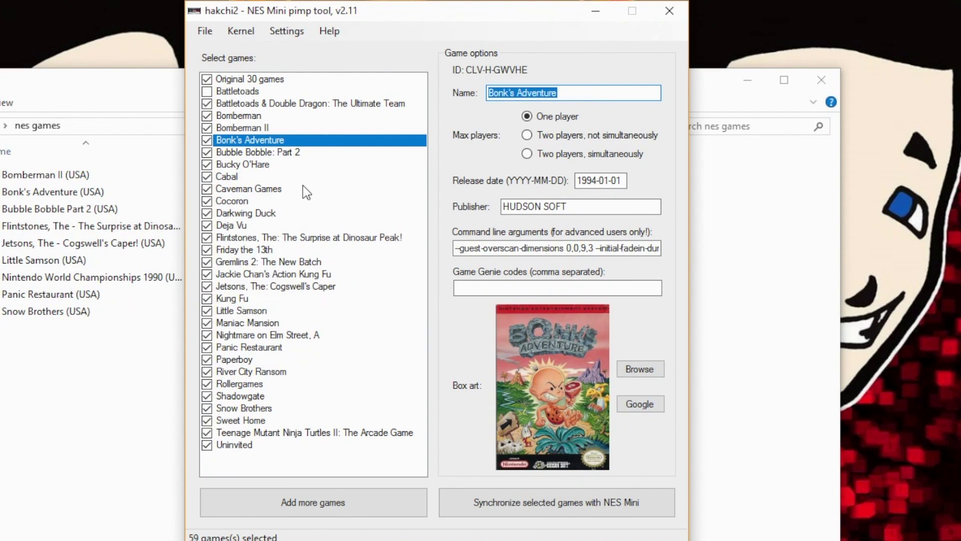
key("End")
left_click(314, 162)
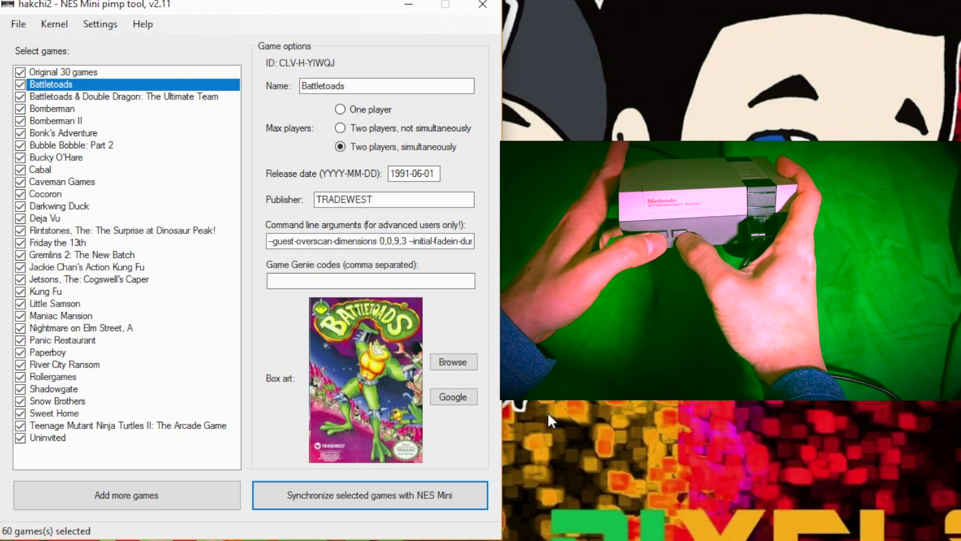
Sync all 60 selected games, including Battletoads, to the NES Mini until Done appears
left_click(361, 495)
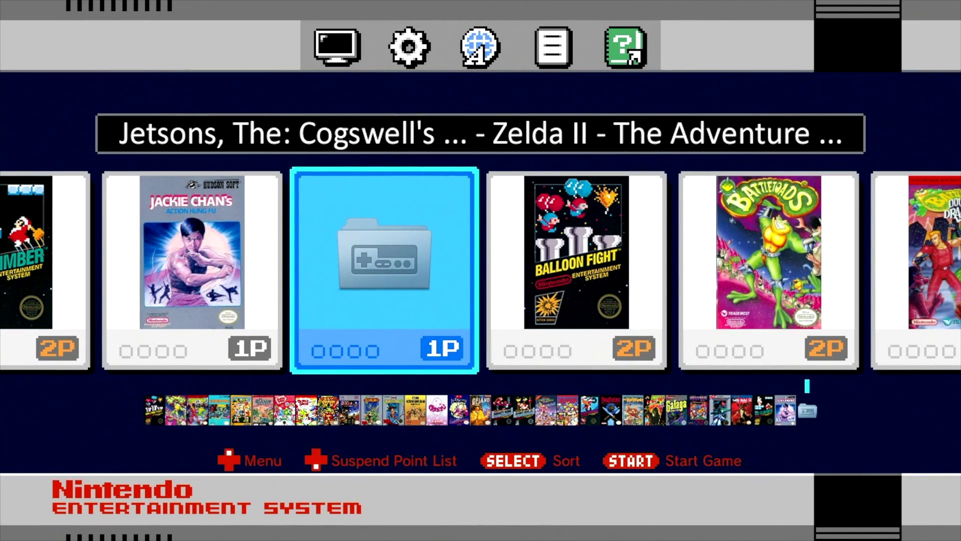
Scroll the carousel from Balloon Fight past Battletoads, Bomberman II and Bonk's Adventure to Caveman Games
key("Right")
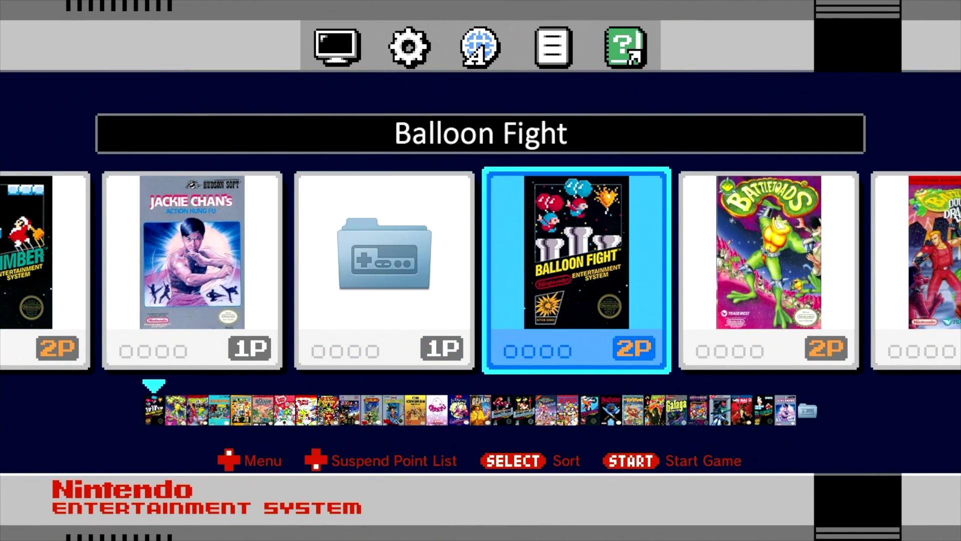
key("Right")
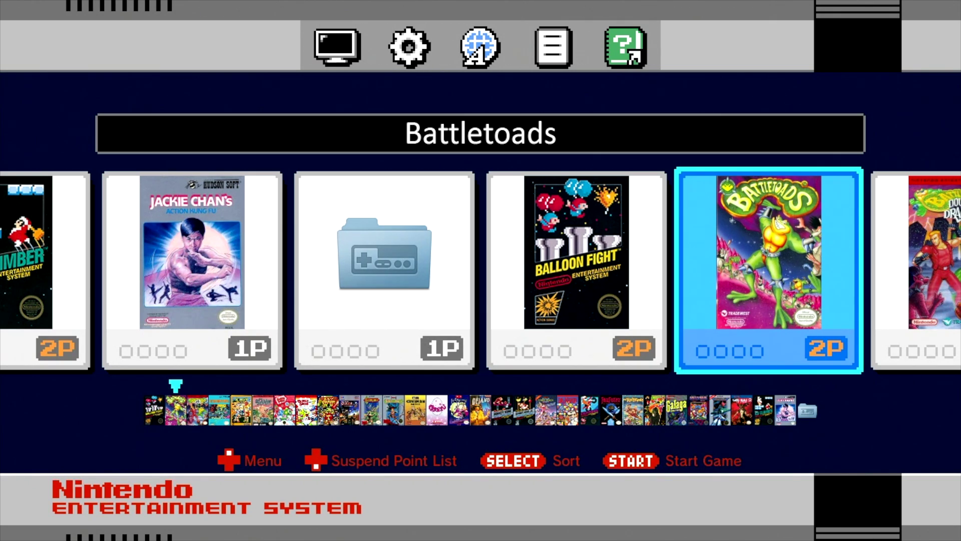
key("Right")
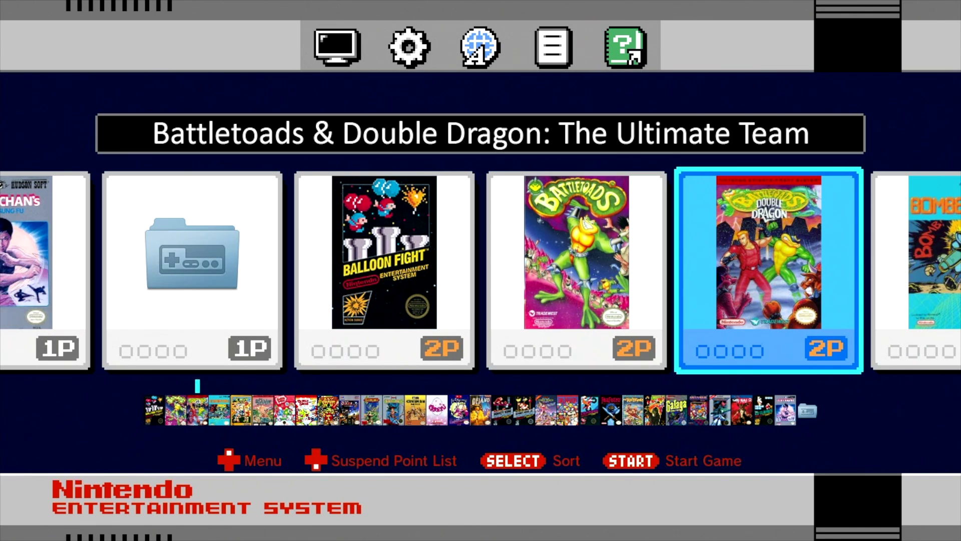
key("Right")
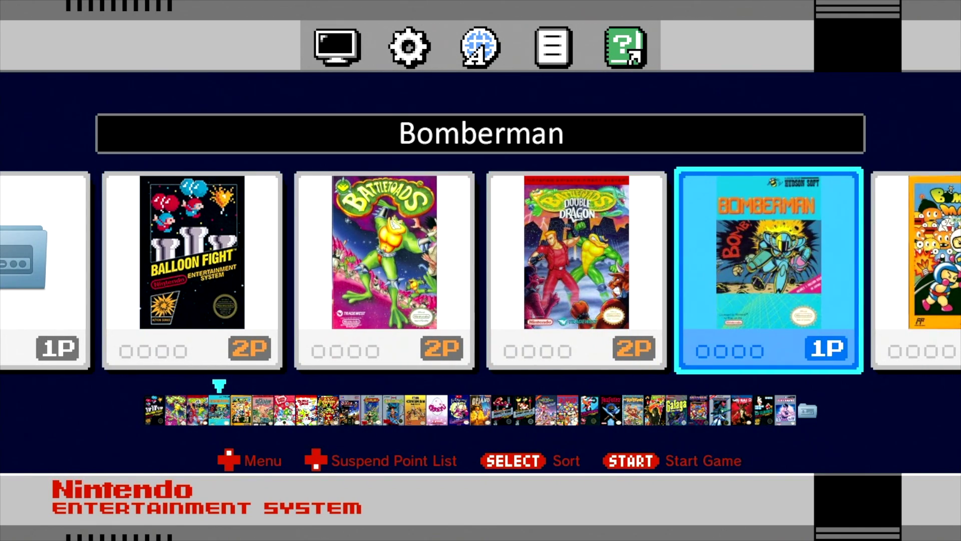
key("Right")
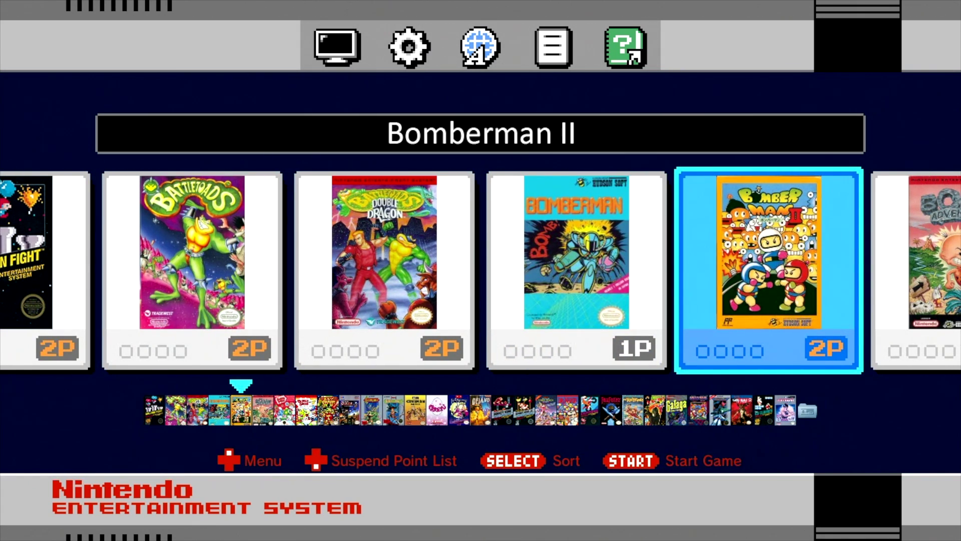
key("Right")
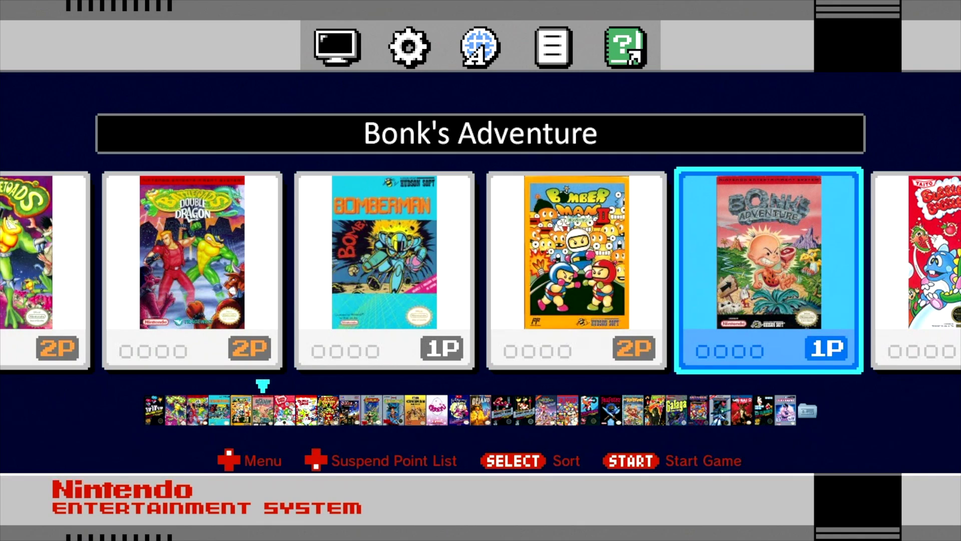
key("Right")
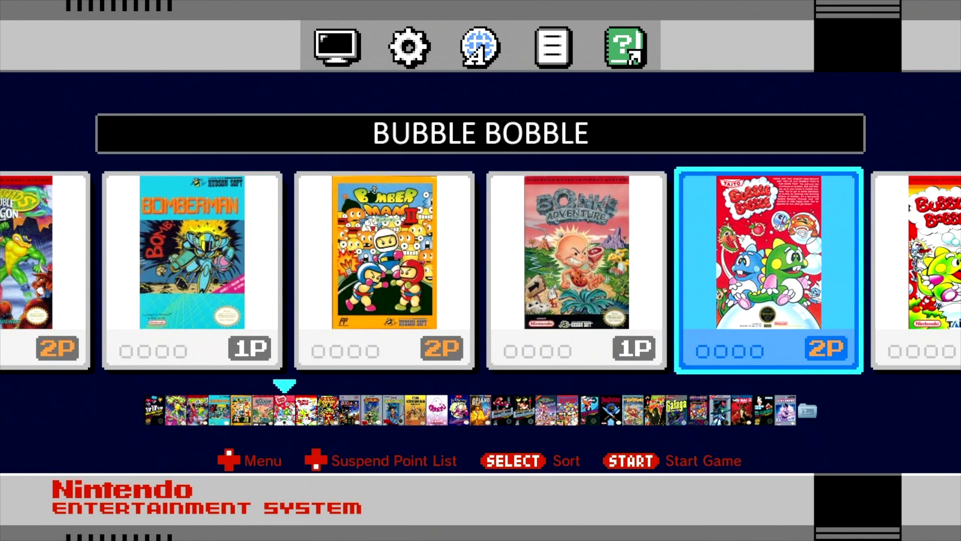
key("Right")
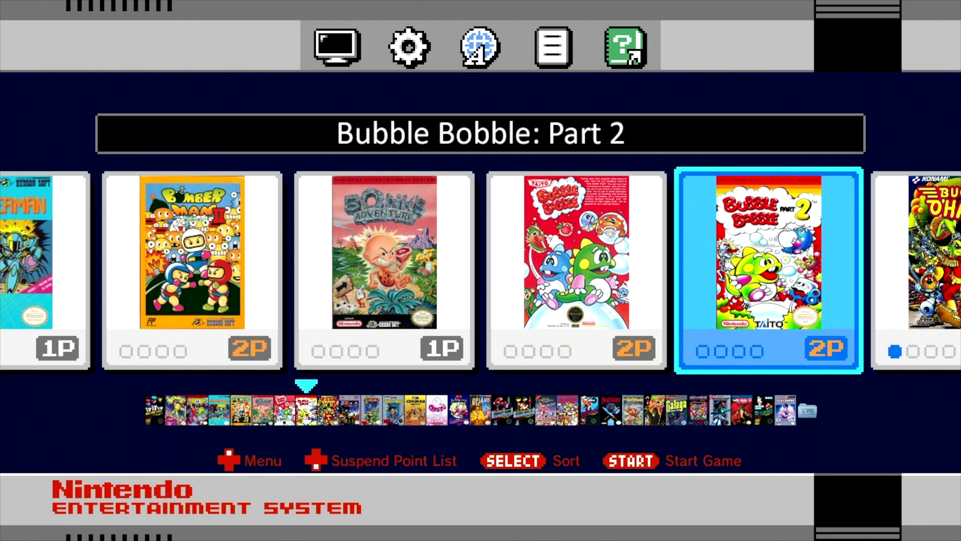
key("Right")
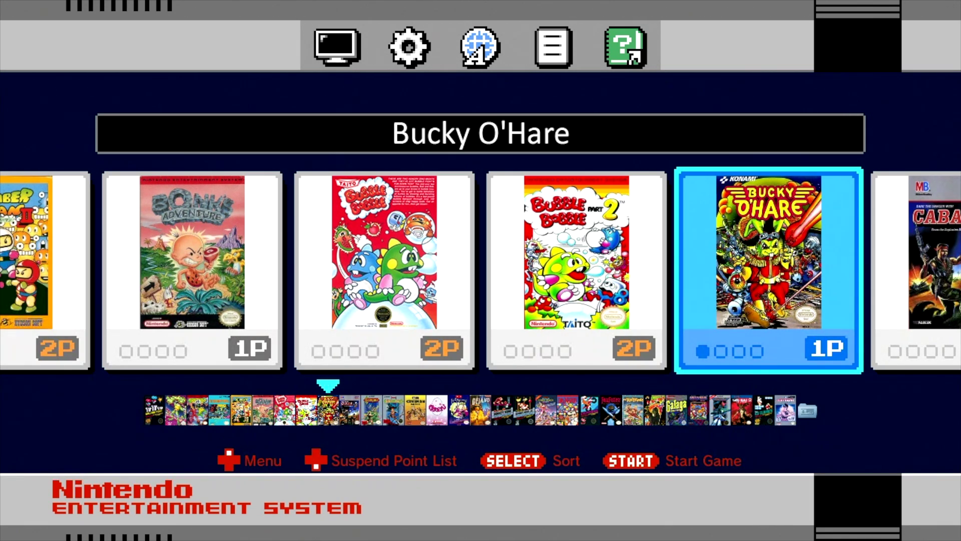
key("Right")
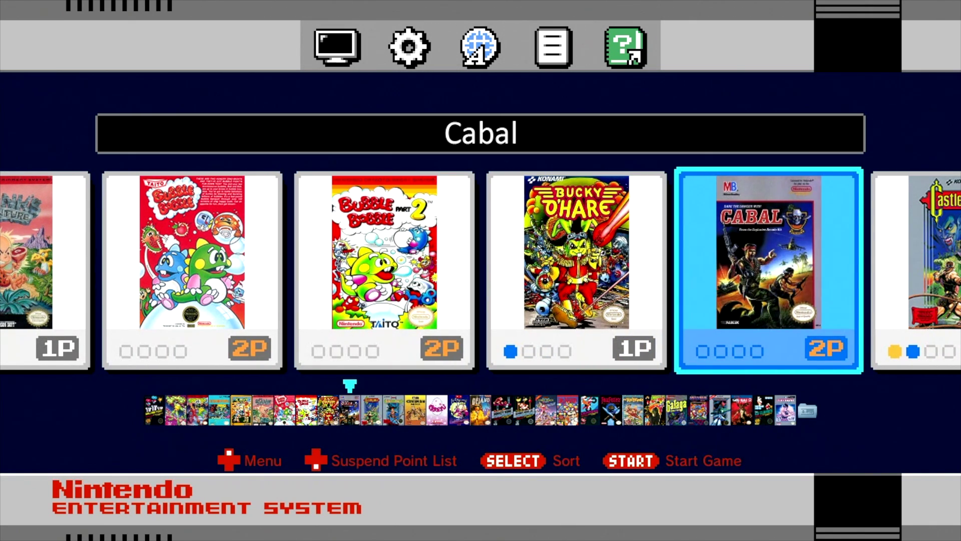
key("Right")
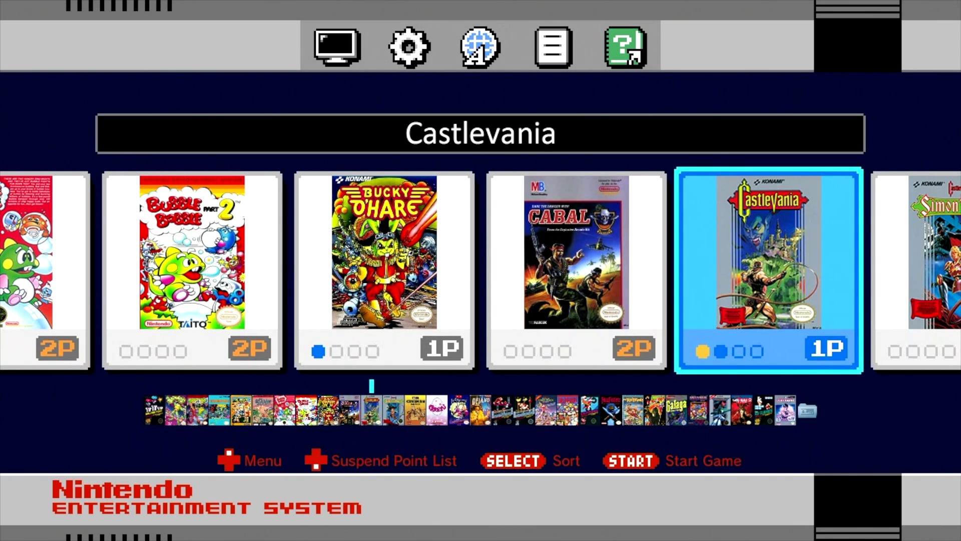
key("Right")
key("Right")
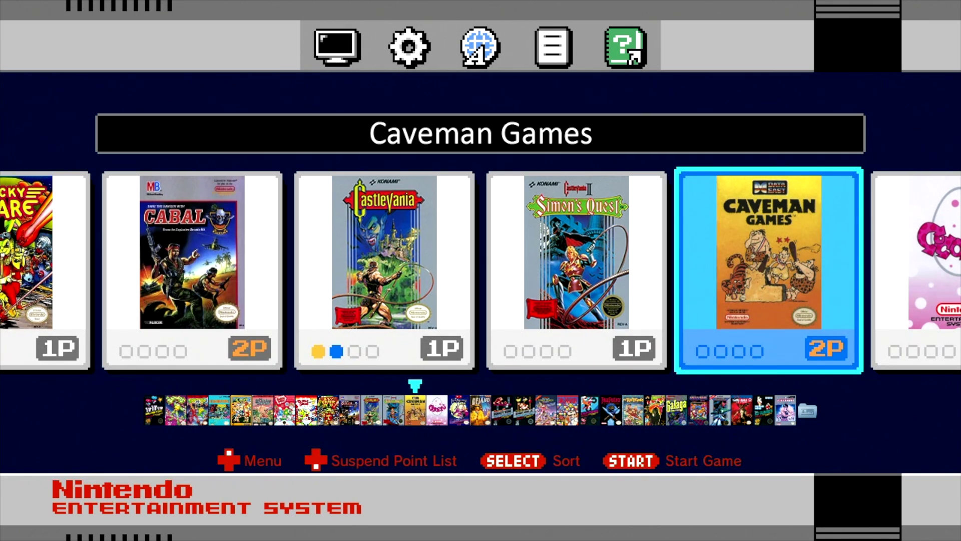
Continue through Cocoron, Darkwing Duck, Deja Vu, Donkey Kong Jr. and Dr. Mario to Final Fantasy
key("Right")
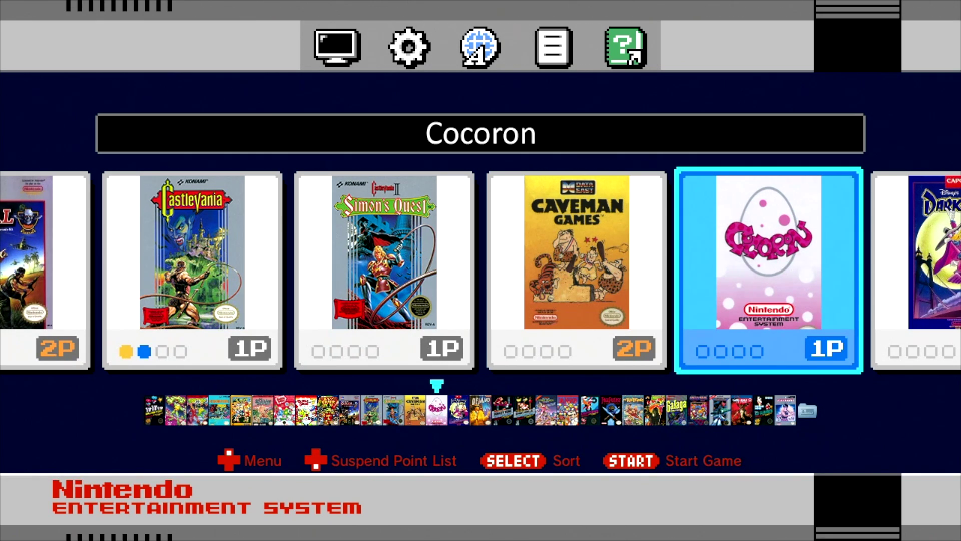
key("Right")
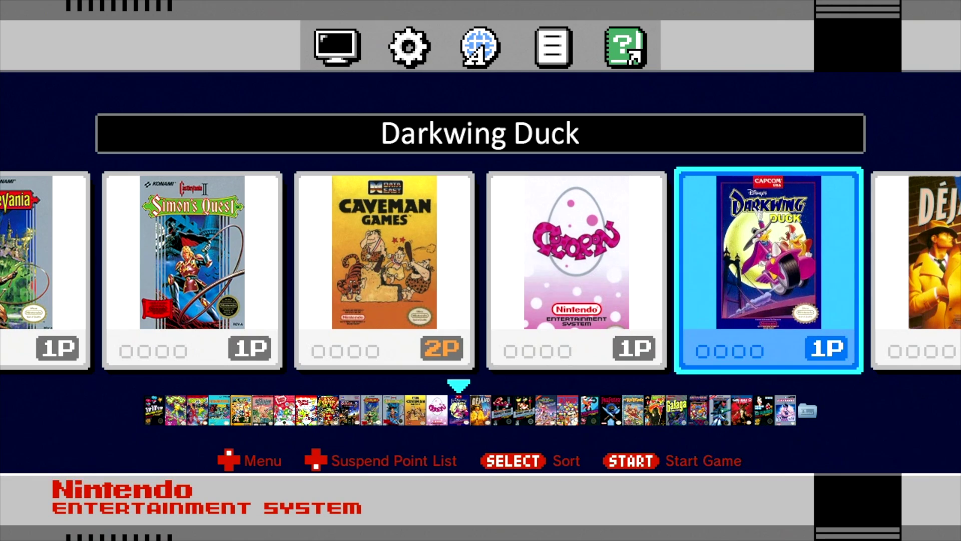
key("Right")
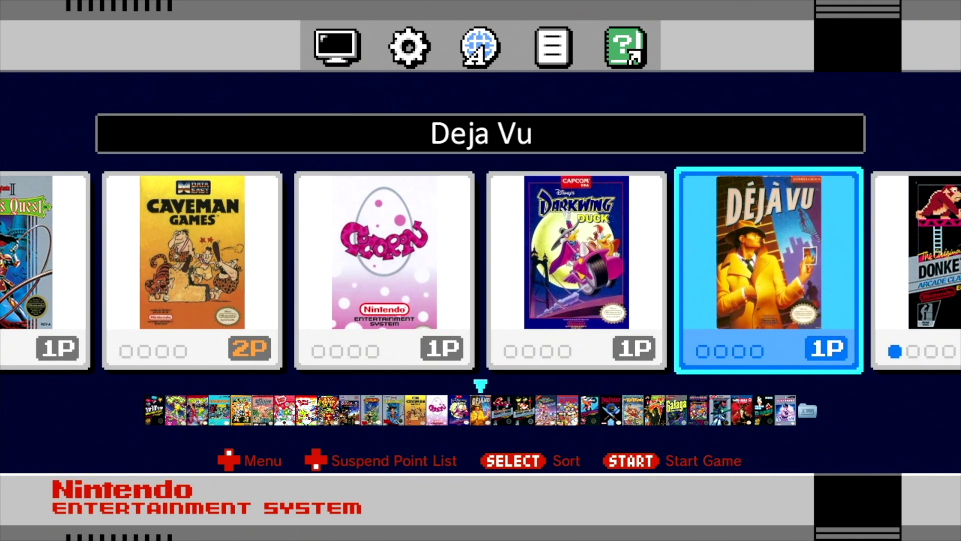
key("Right")
key("Right")
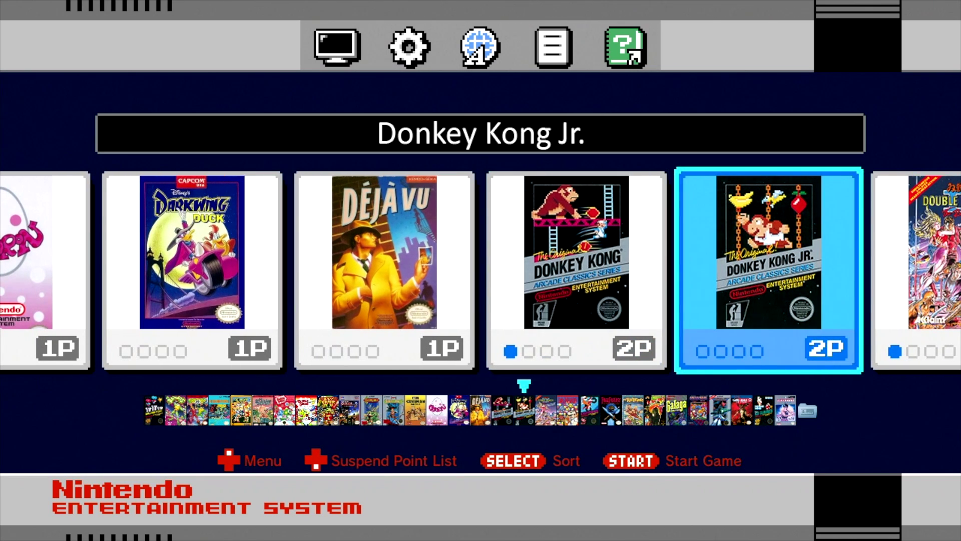
key("Right")
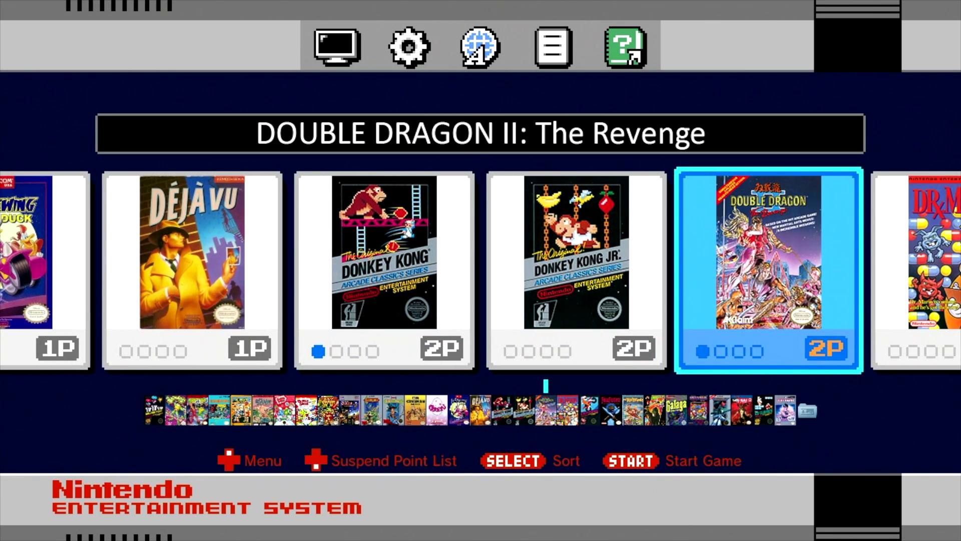
key("Right")
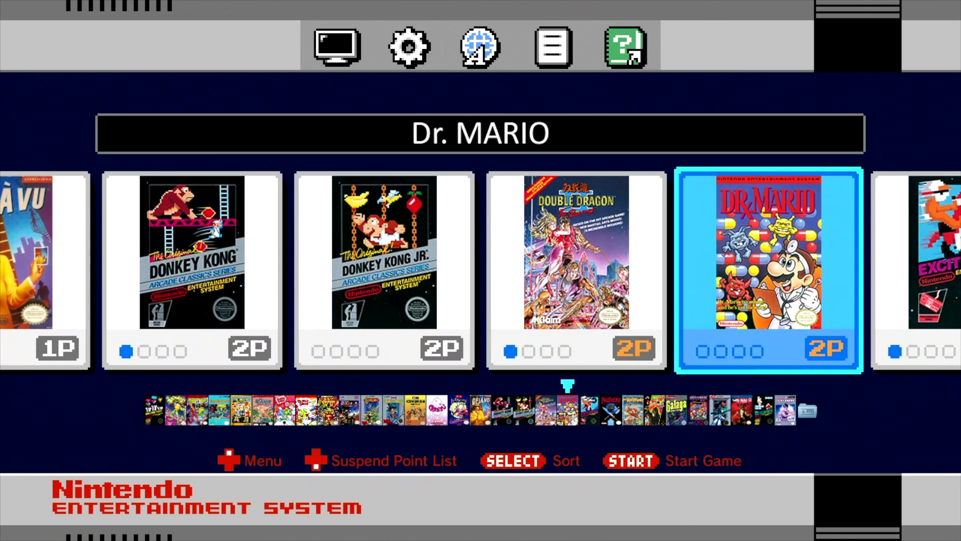
key("Right")
key("Right")
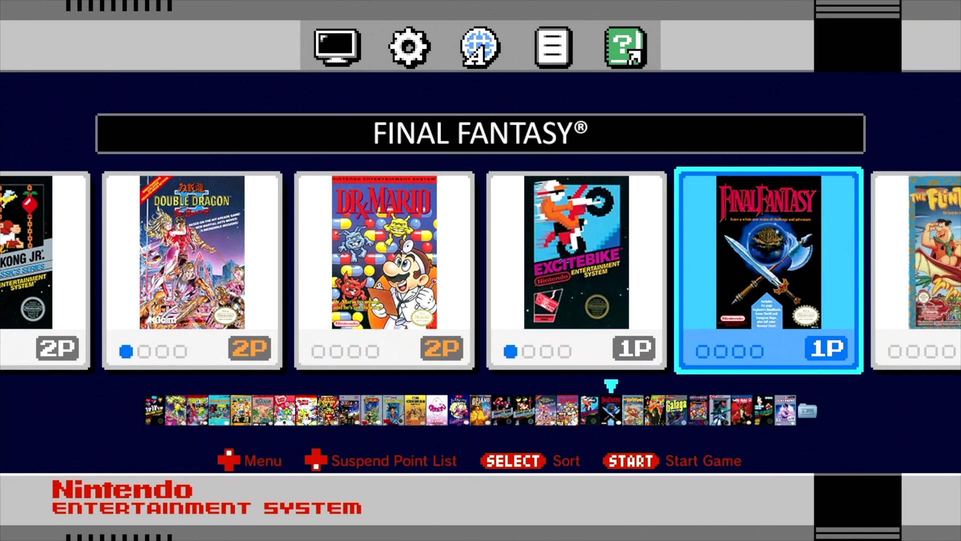
key("Right")
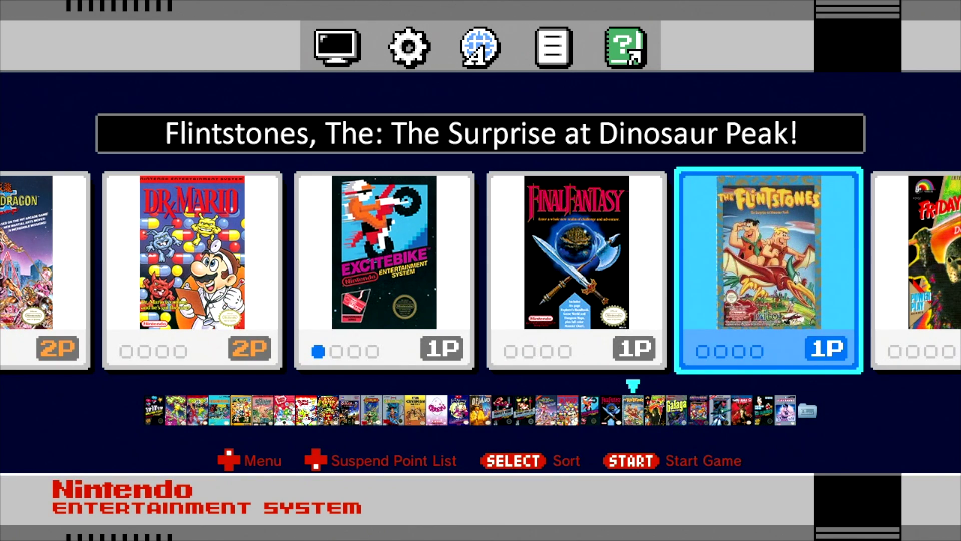
Step from Friday the 13th through Gremlins 2 and Jackie Chan, then open the Jetsons–Zelda II folder
key("Right")
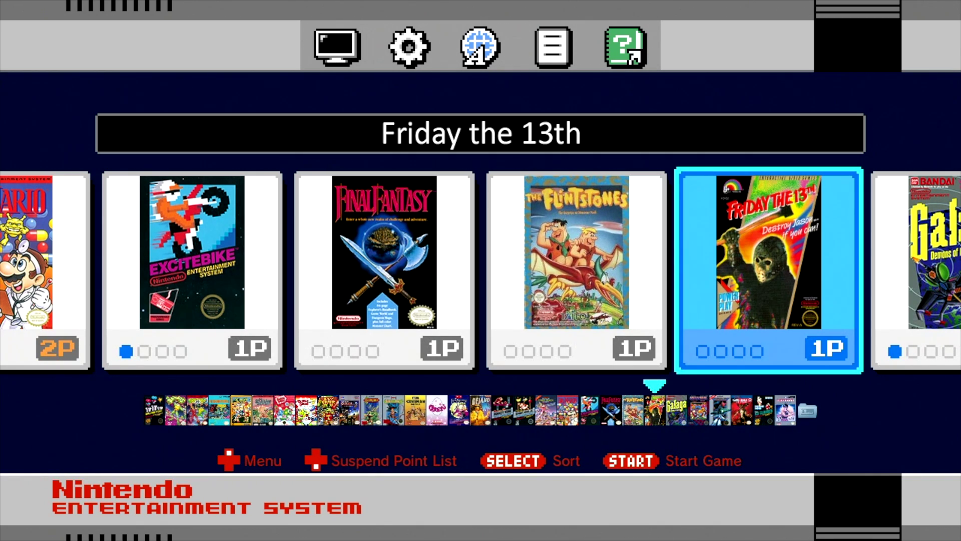
key("Right")
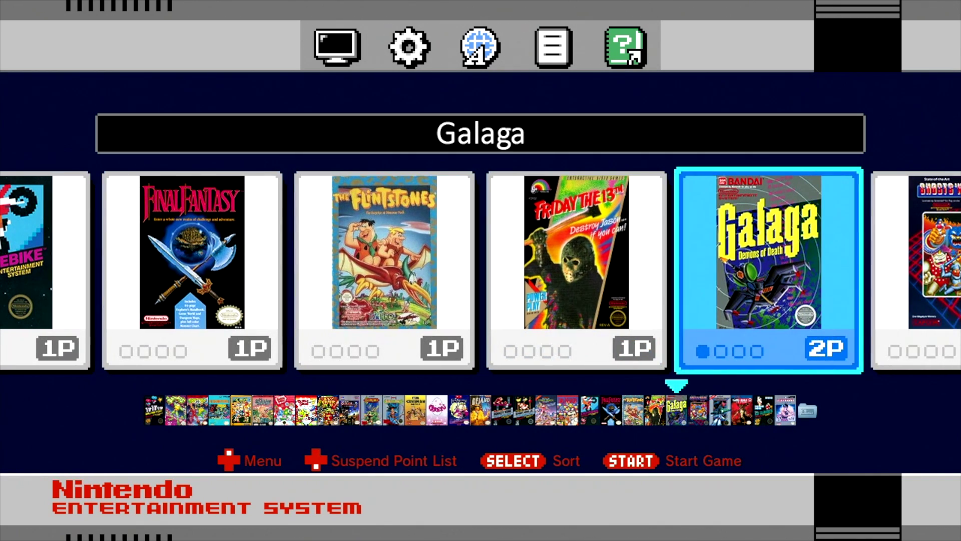
key("Right")
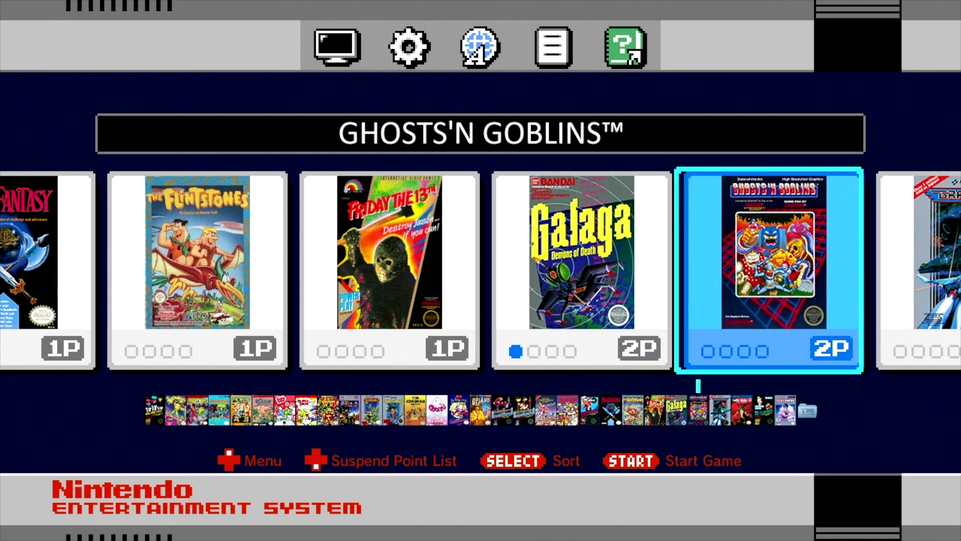
key("Right")
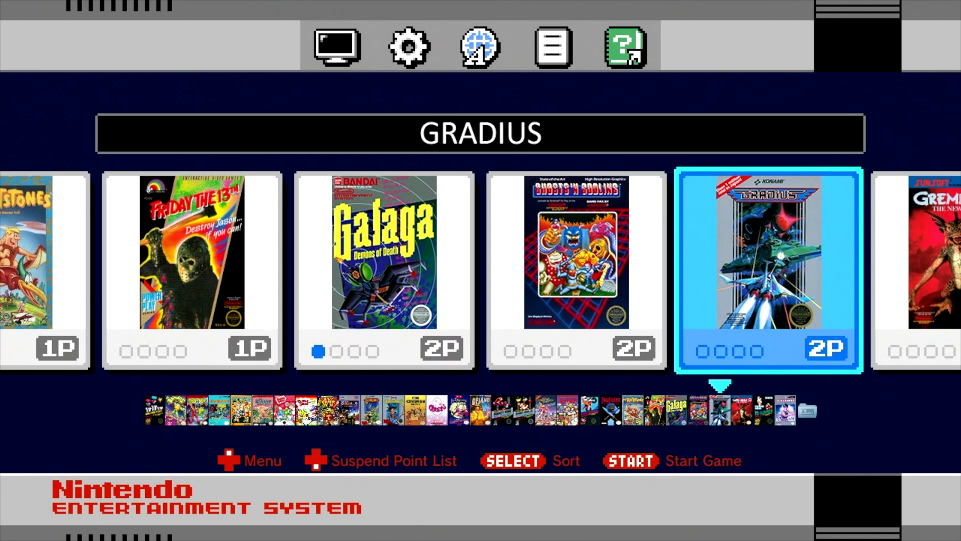
key("Right")
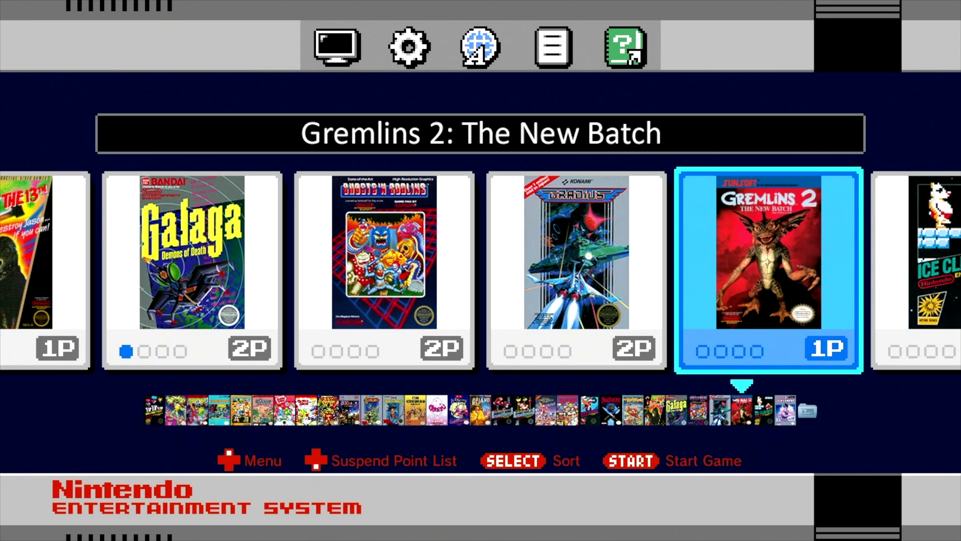
key("Right")
key("Right")
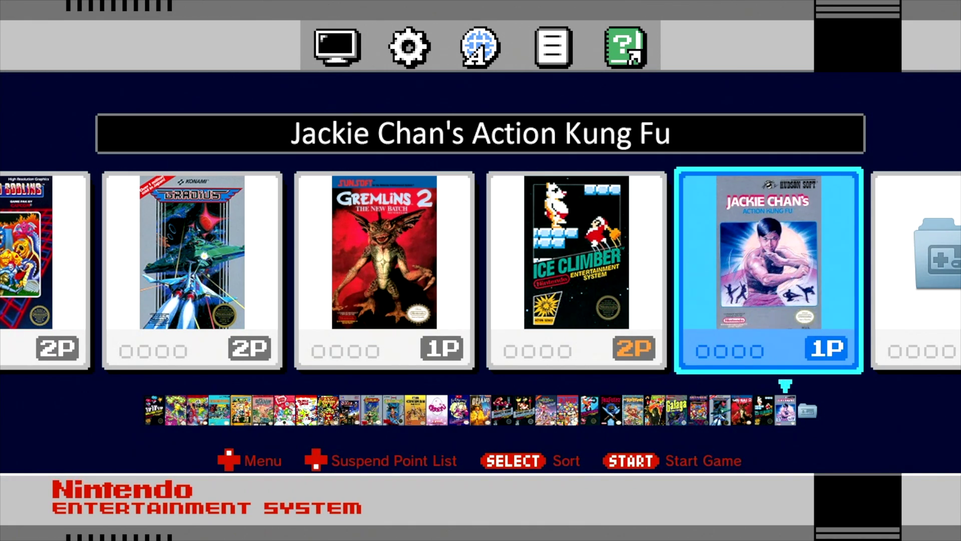
key("Right")
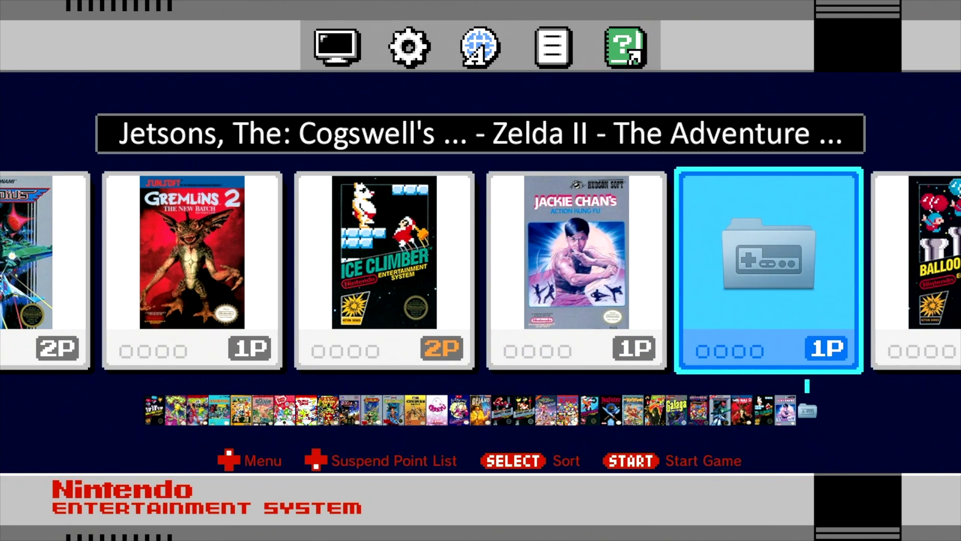
key("Return")
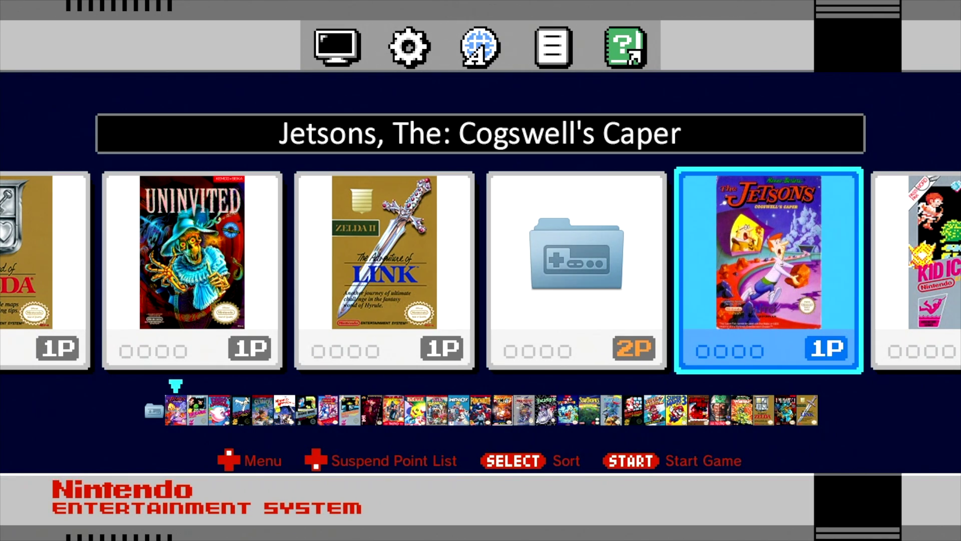
Scroll the game carousel from Kid Icarus through Metroid to Pac-Man
key("Right")
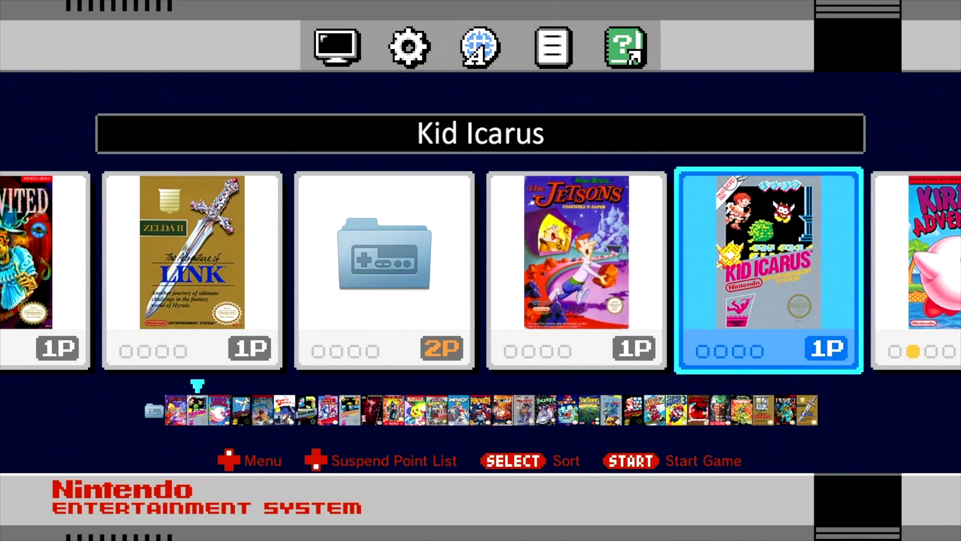
key("Right")
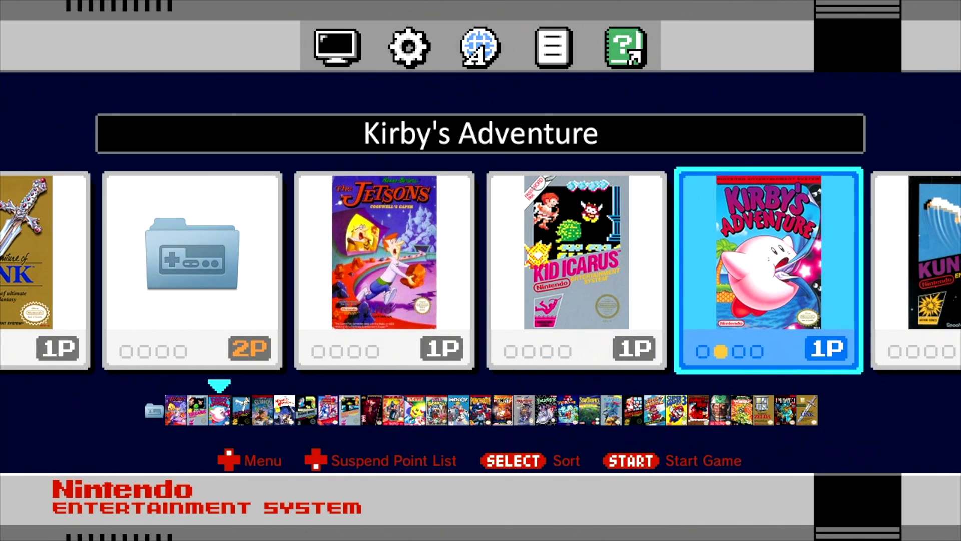
key("Right")
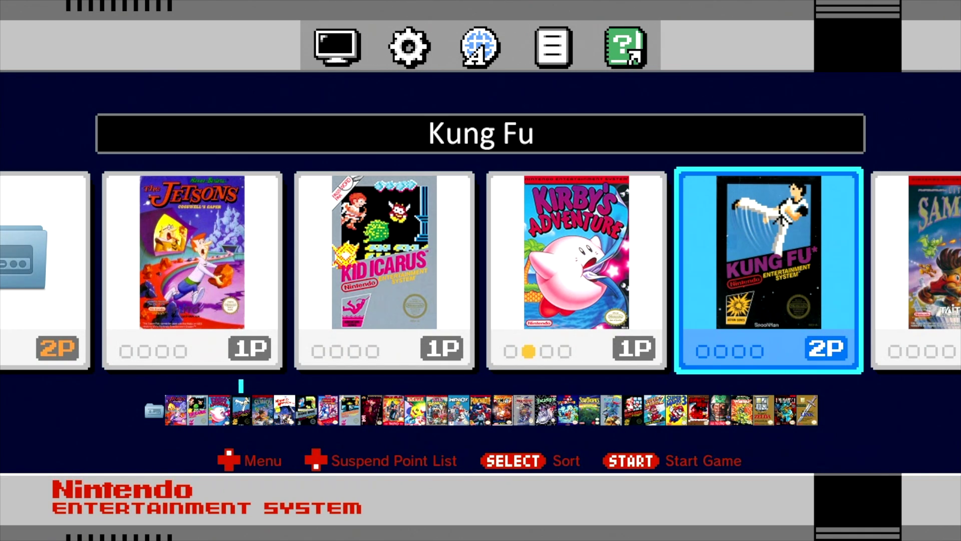
key("Right")
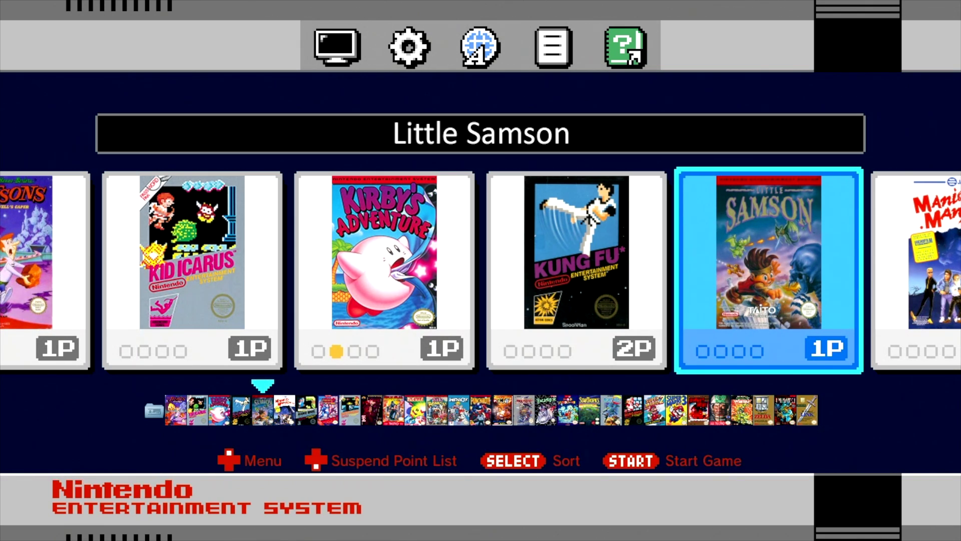
key("Right")
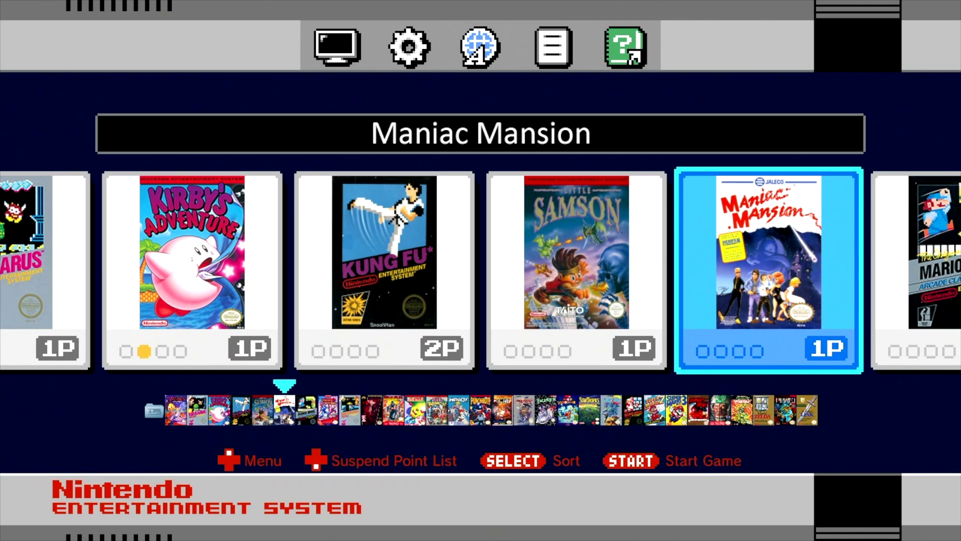
key("Right")
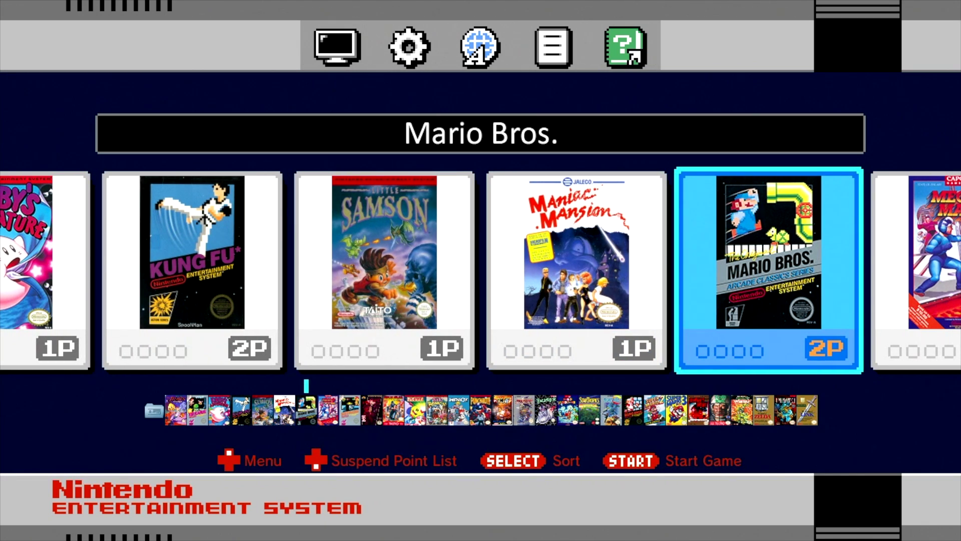
key("Right")
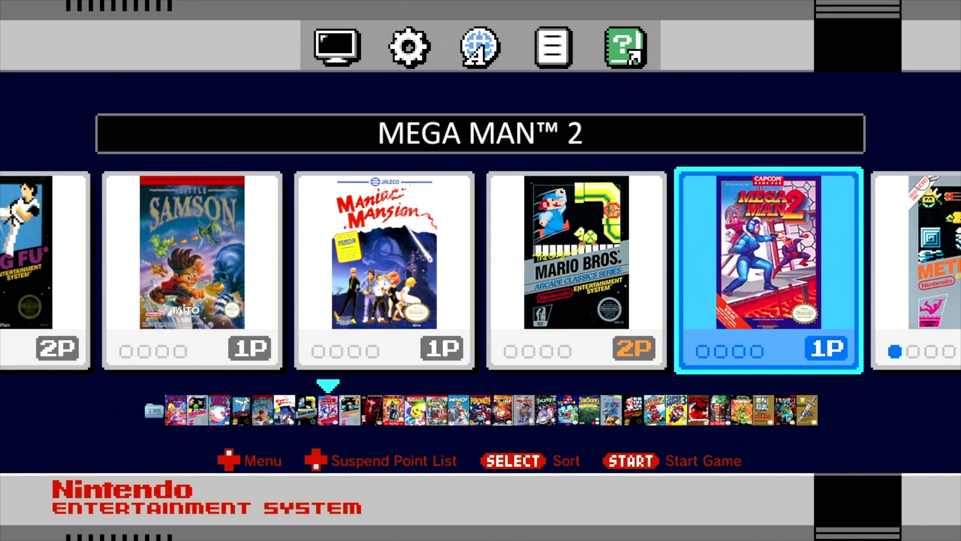
key("Right")
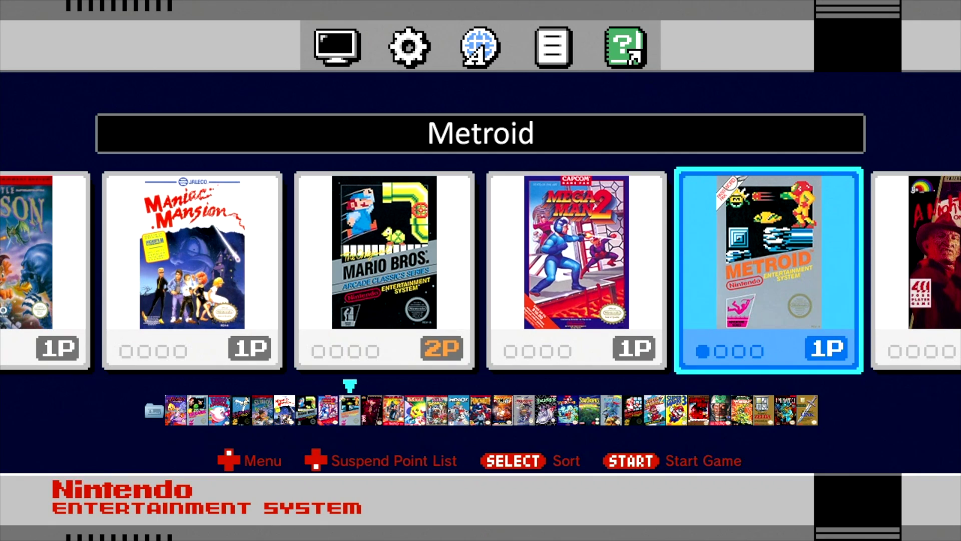
key("Right")
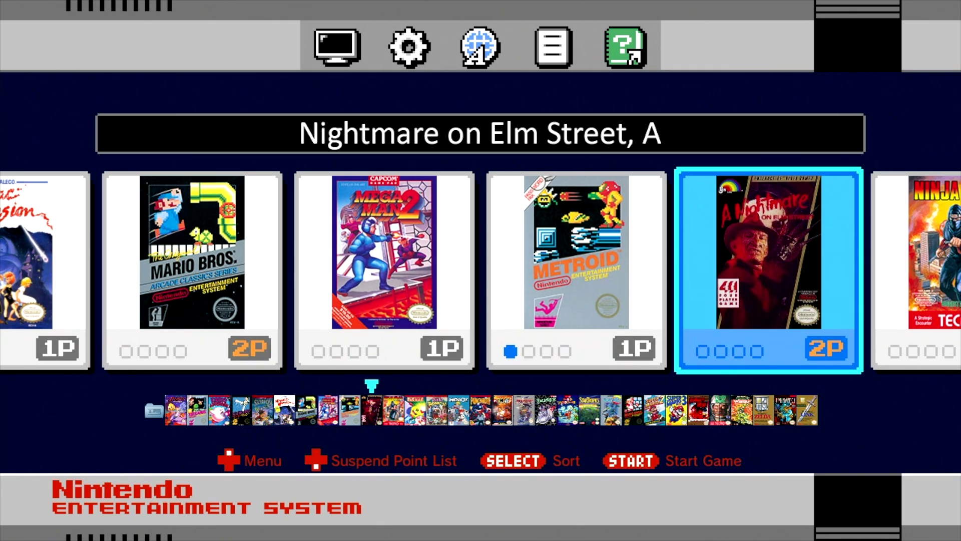
key("Right")
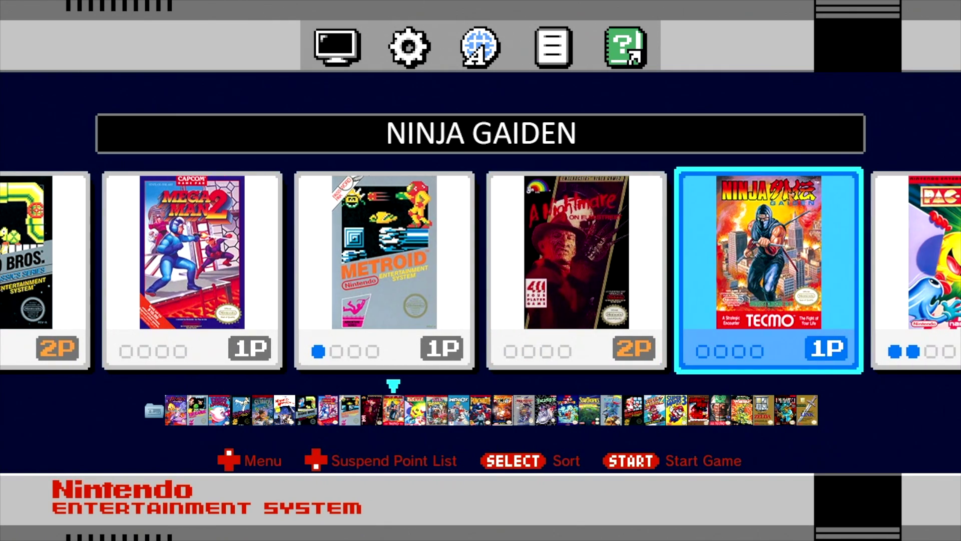
key("Right")
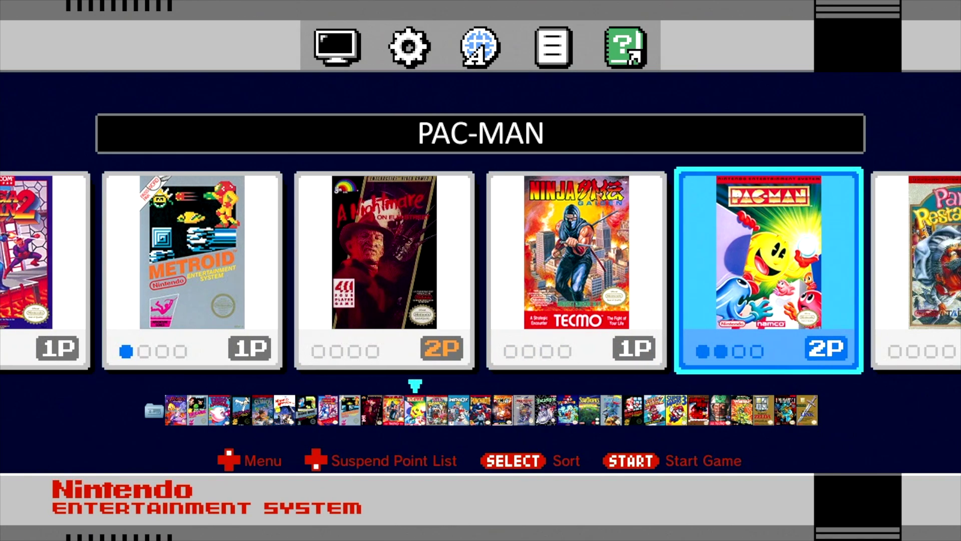
Continue scrolling from Panic Restaurant through Rollergames to Super Mario Bros. 2
key("Right")
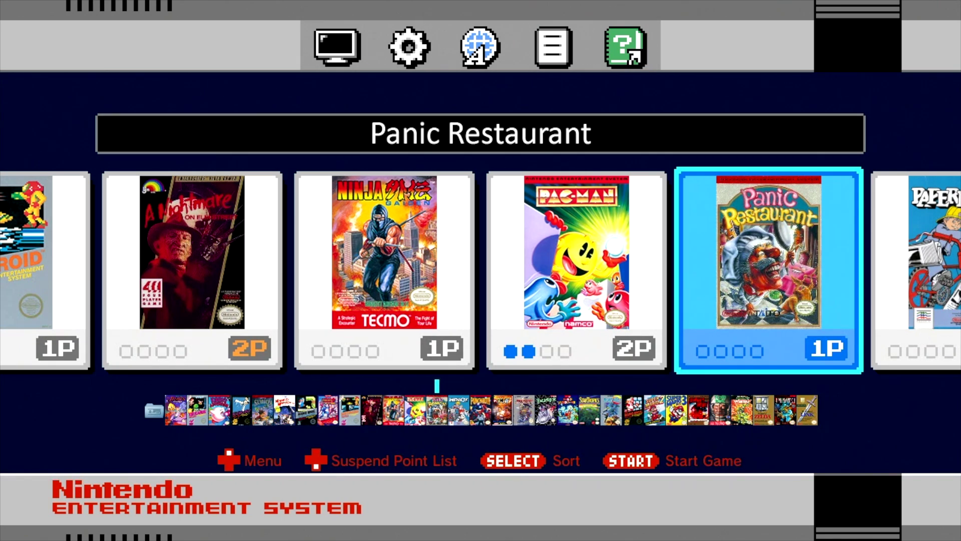
key("Right")
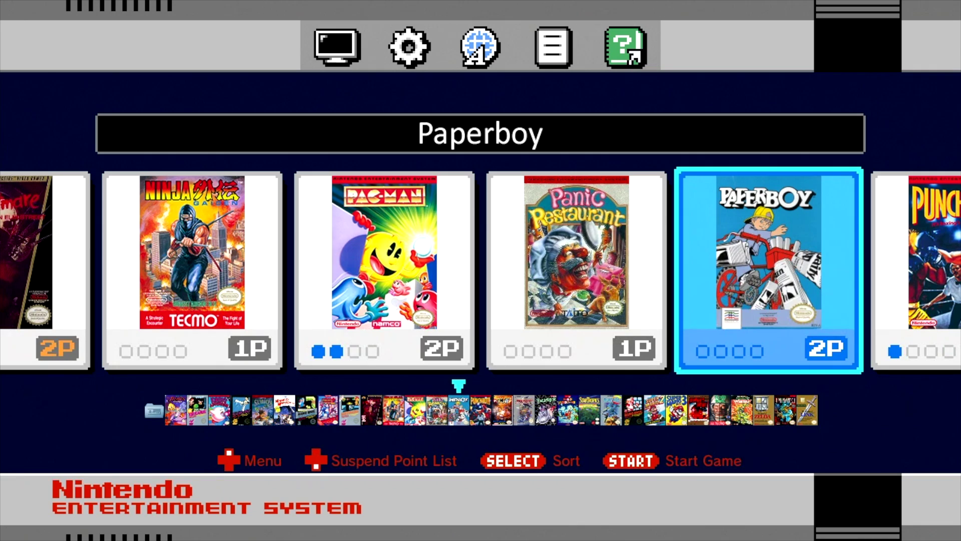
key("Right")
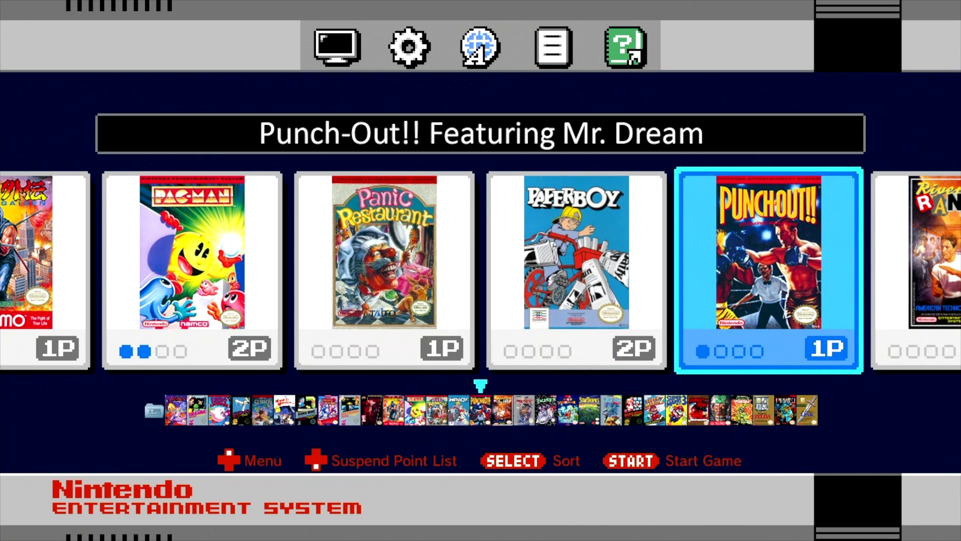
key("Right")
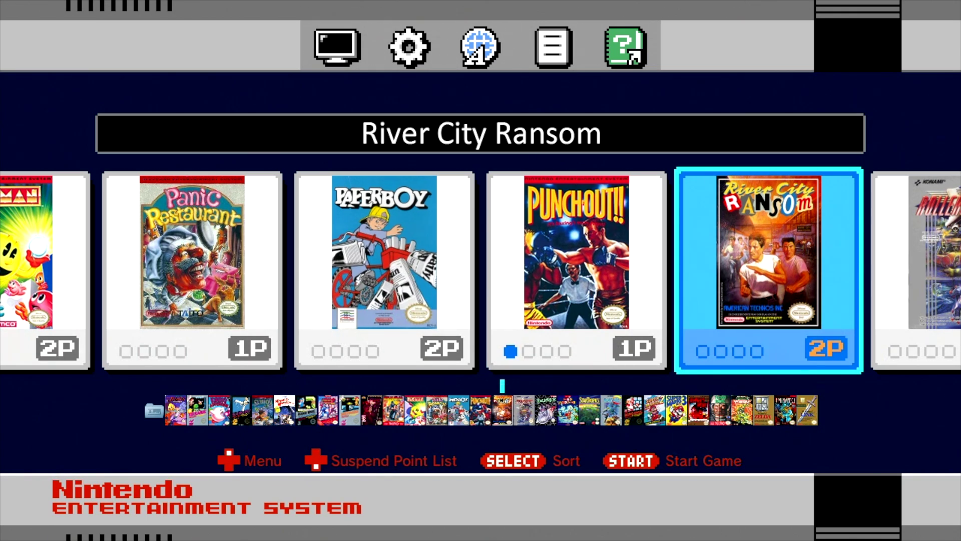
key("Right")
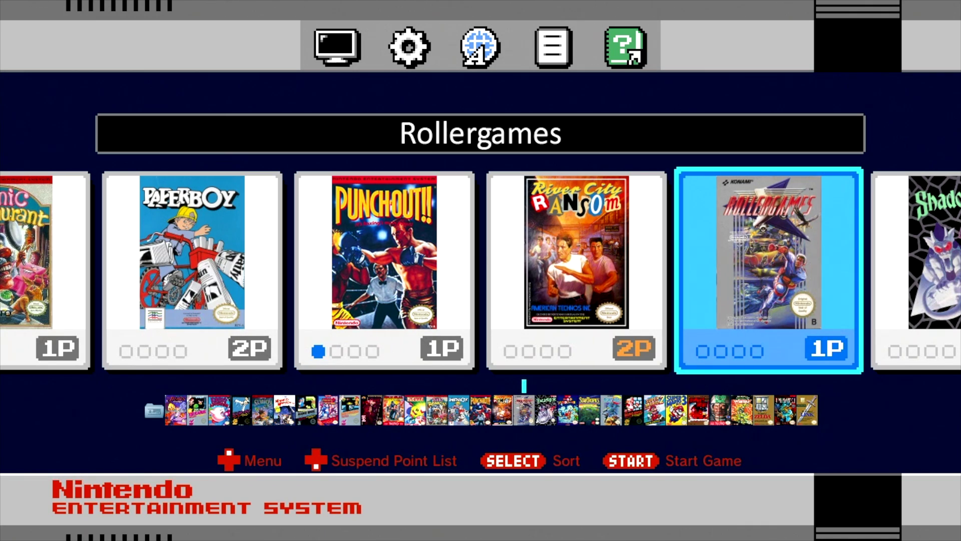
key("Right")
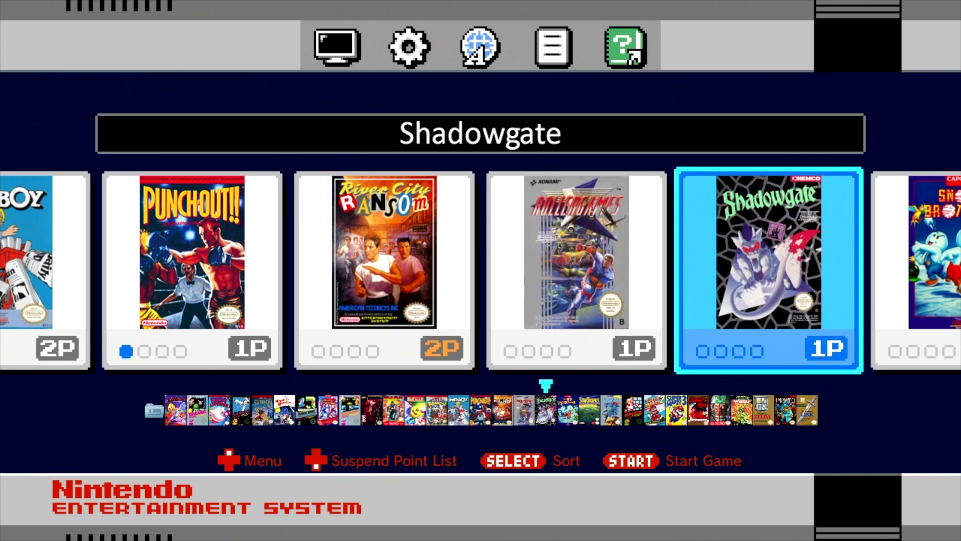
key("Right")
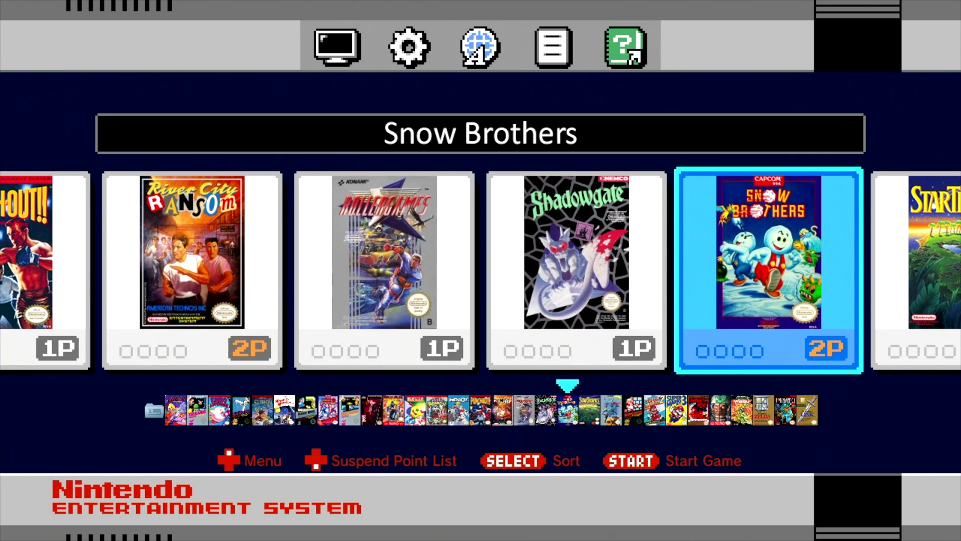
key("Right")
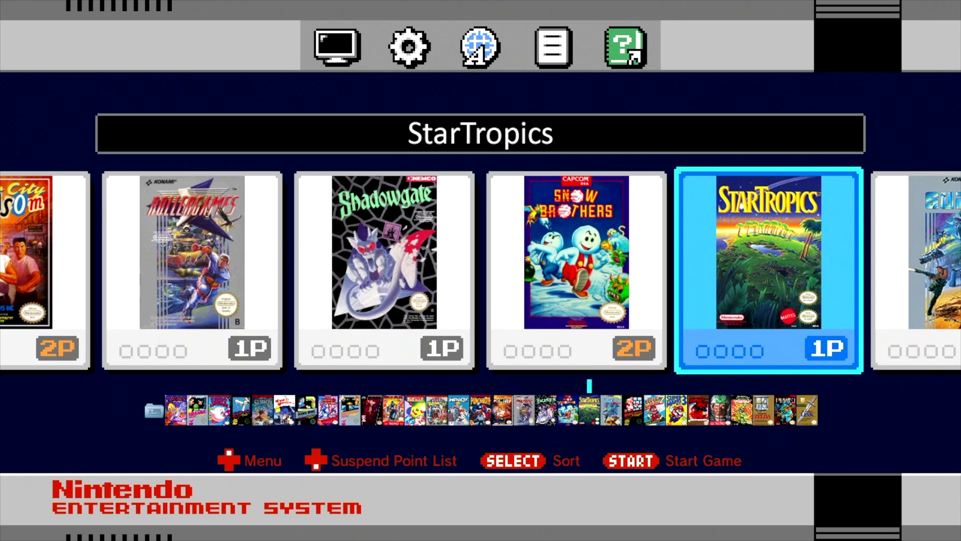
key("Right")
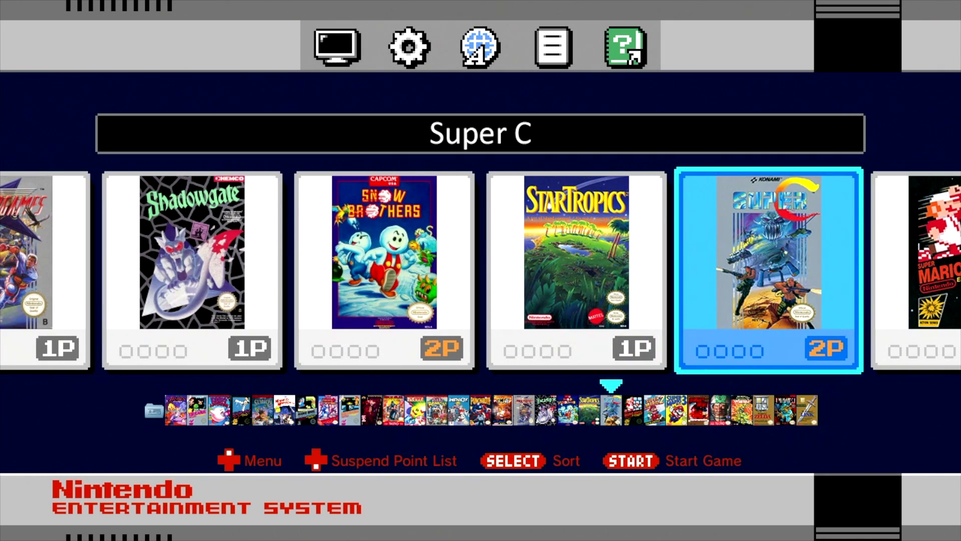
key("Right")
key("Right")
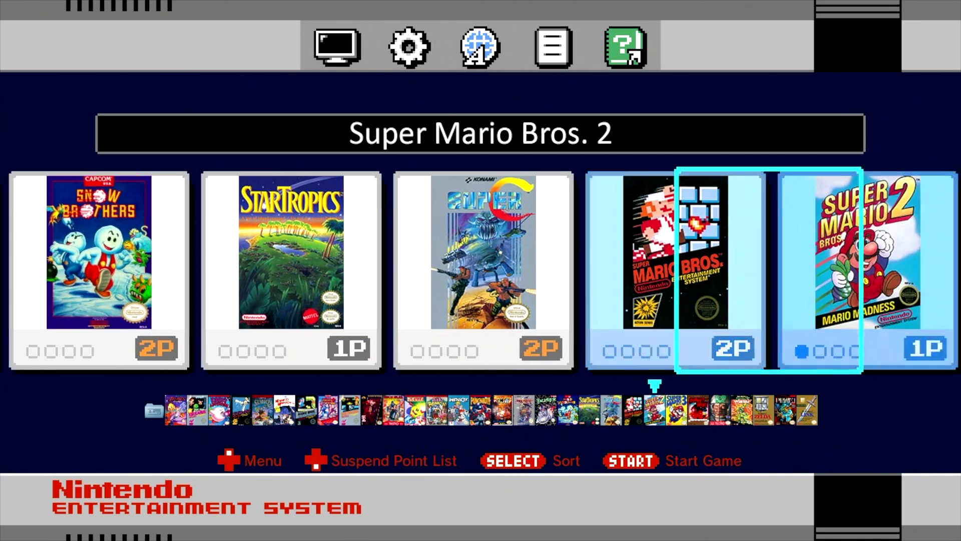
key("Right")
key("Right")
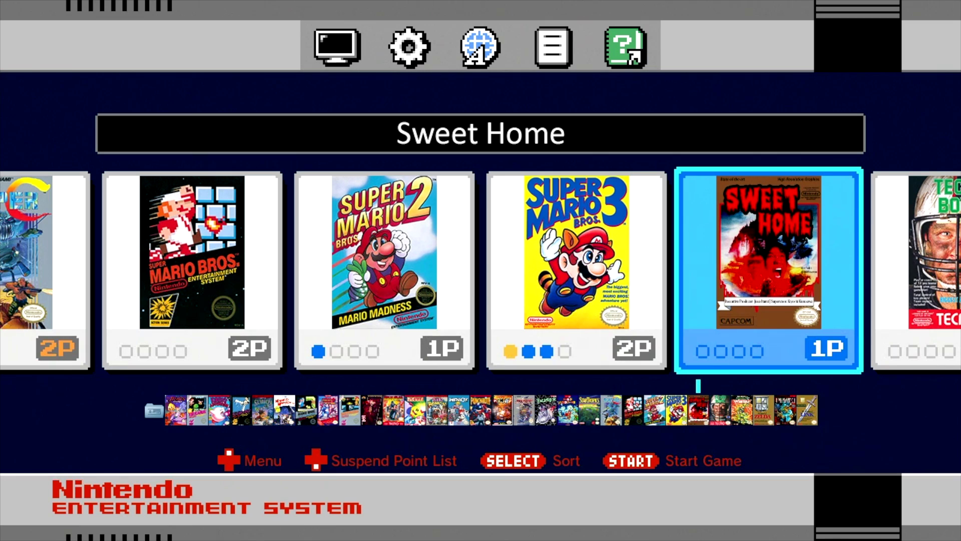
Advance past Tecmo Bowl, TMNT II, The Legend of Zelda and Uninvited to Zelda II
key("Right")
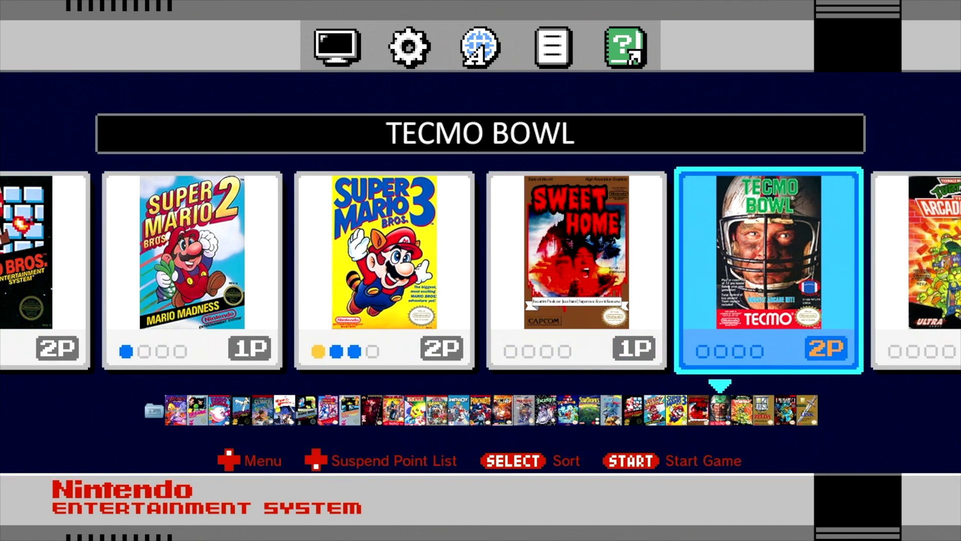
key("Right")
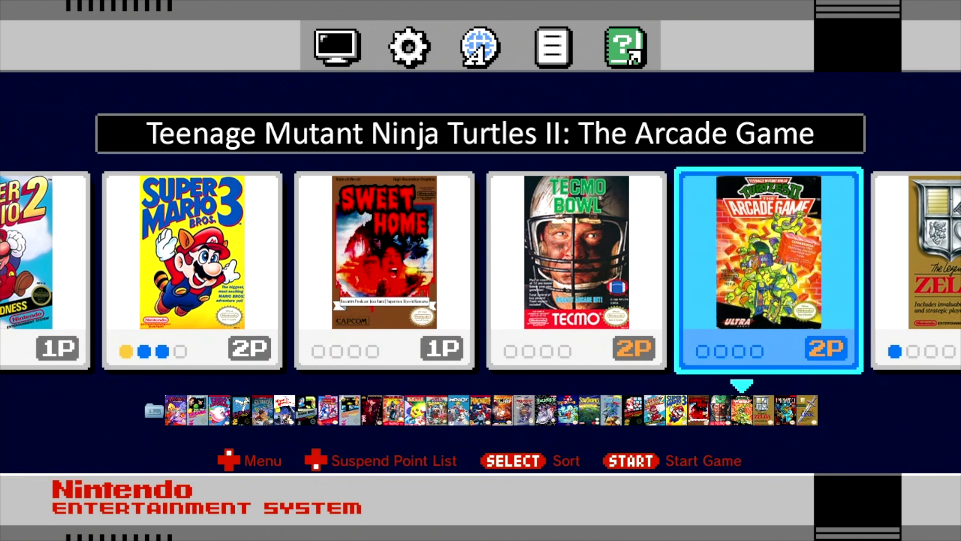
key("Right")
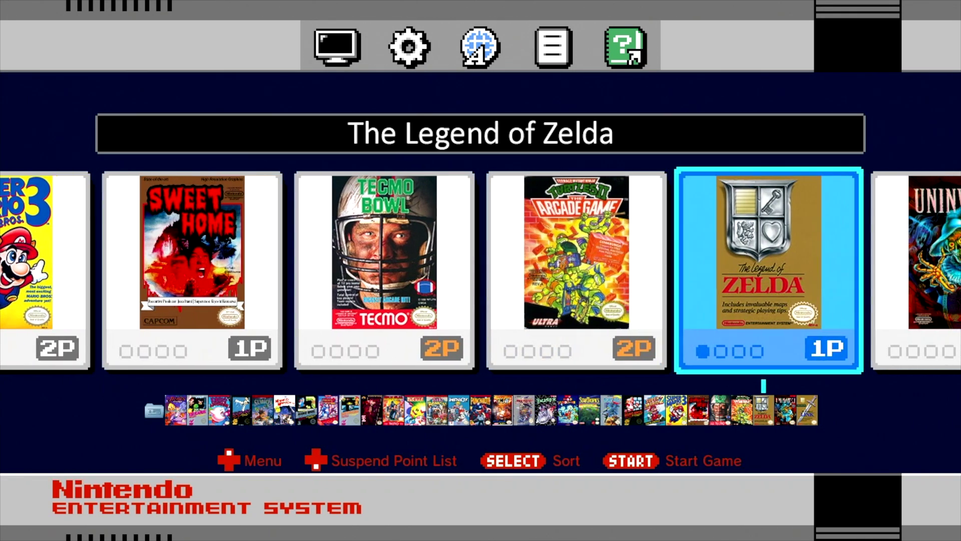
key("Right")
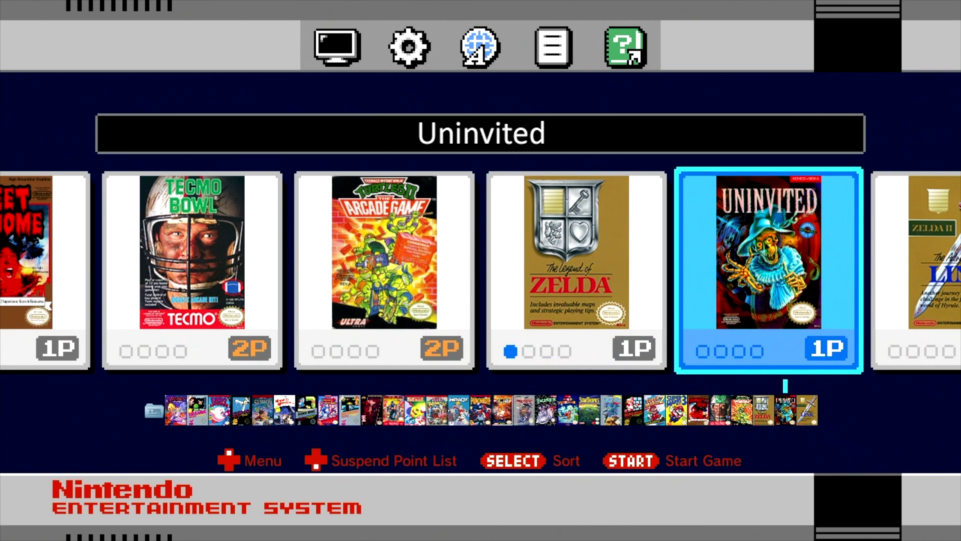
key("Right")
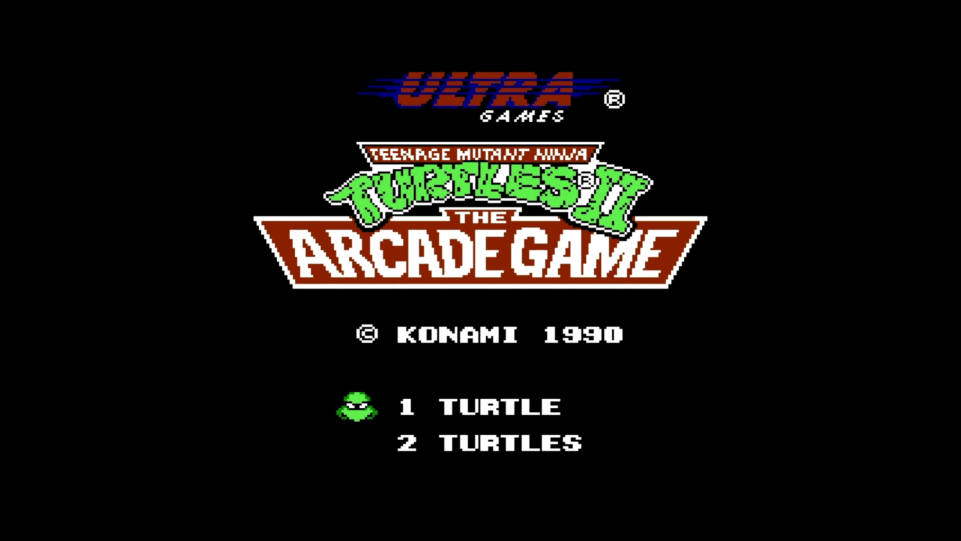
Start a 1 TURTLE game of TMNT II with Leonardo as the player's turtle
key("Return")
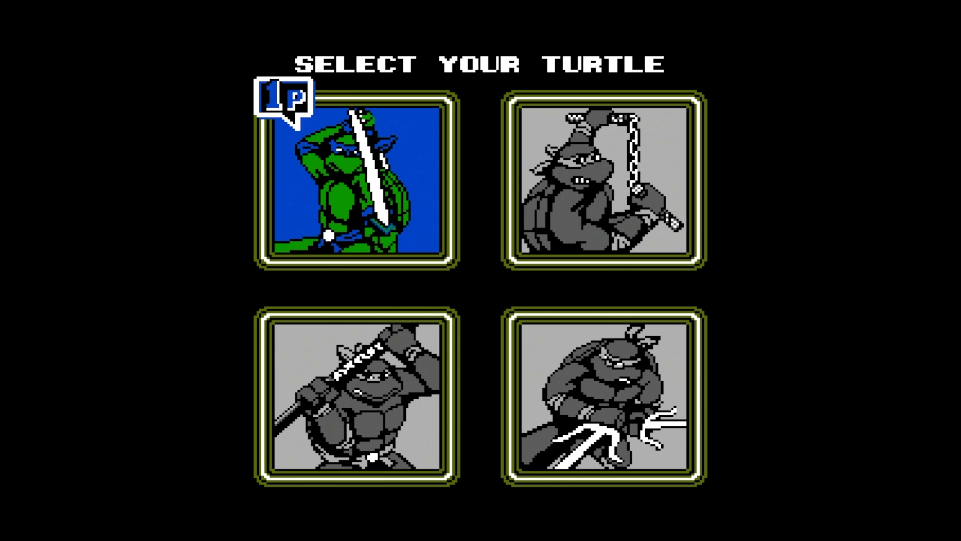
key("Down")
key("Right")
key("Up")
key("Left")
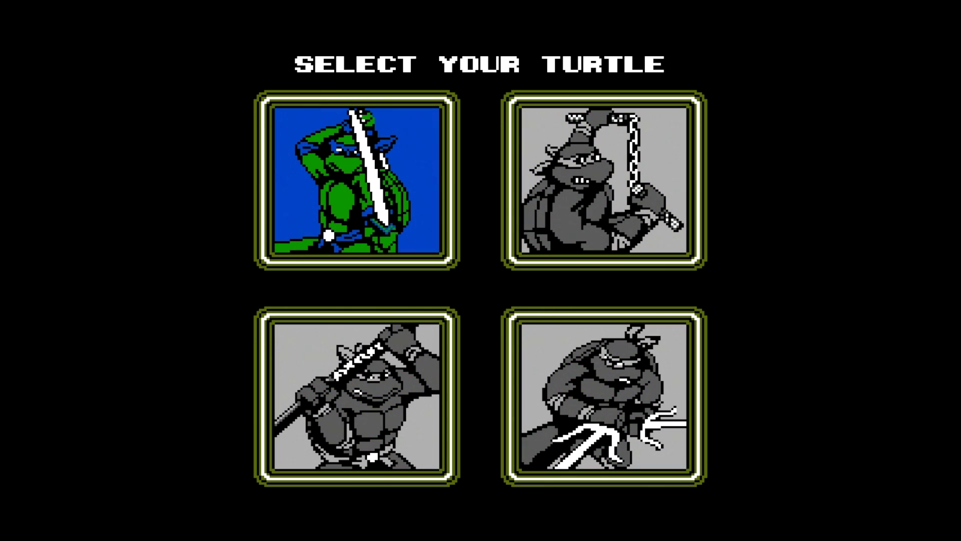
key("Return")
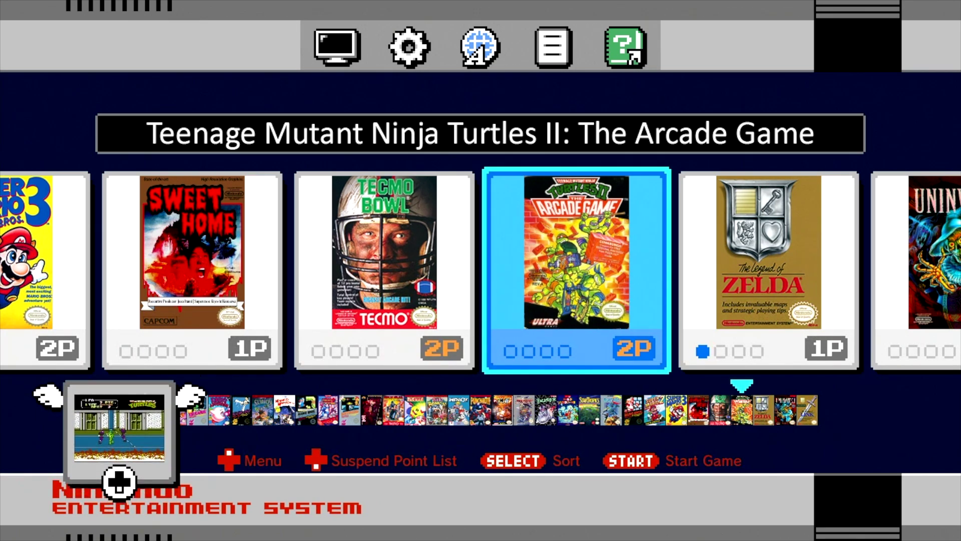
Save TMNT II progress to suspend slot 1, then move back through the game list
key("Down")
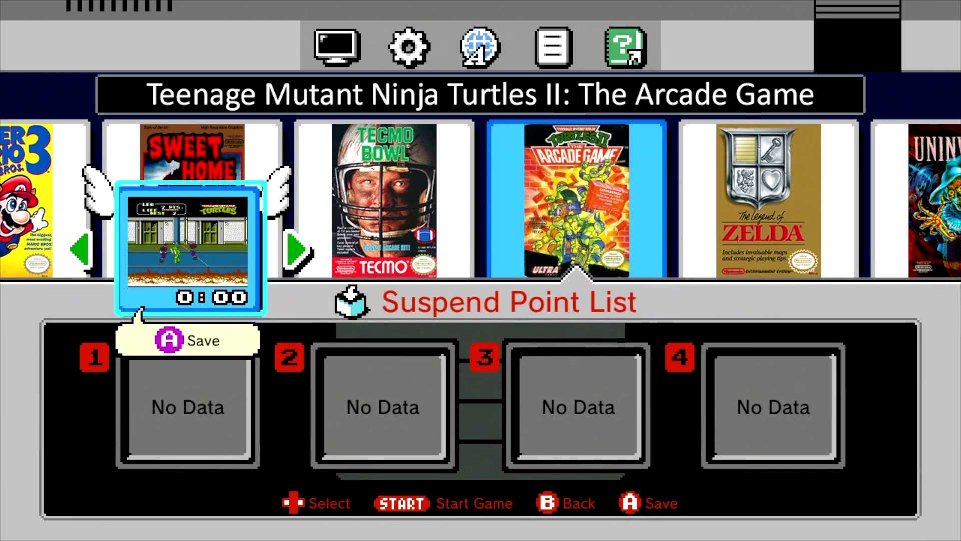
key("a")
key("b")
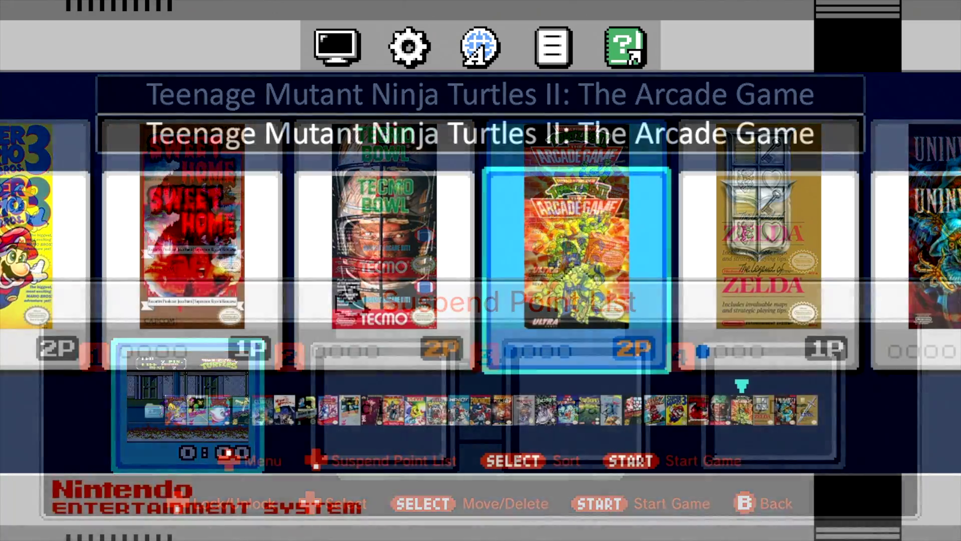
key("Left")
key("Left")
key("Left")
key("Left")
key("Left")
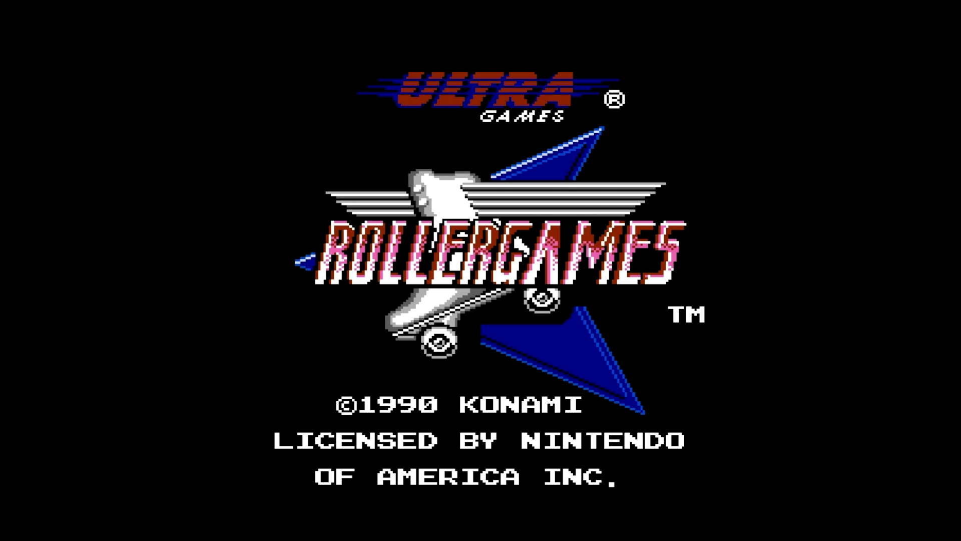
Skip Rollergames' title and welcome scenes, confirm a team, and skip the villain's speech
key("Return")
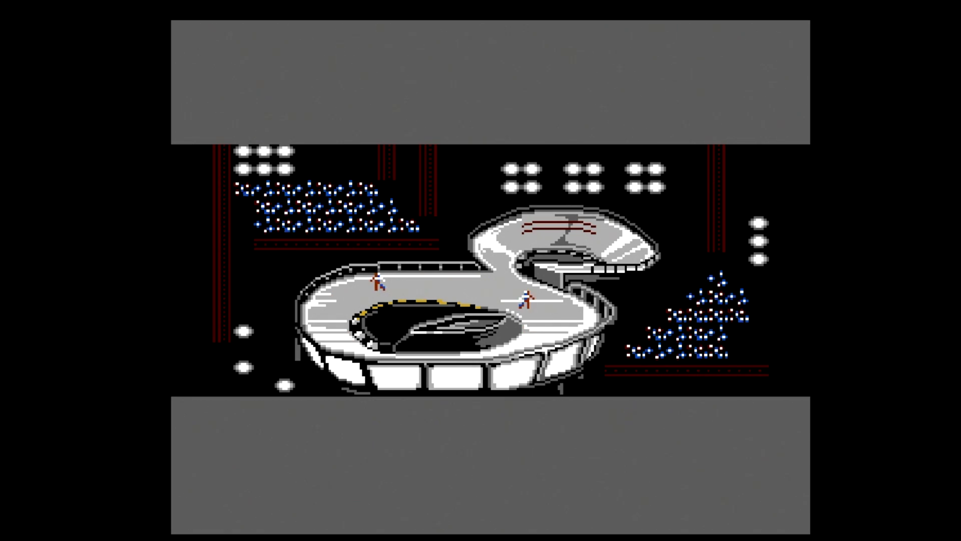
key("Return")
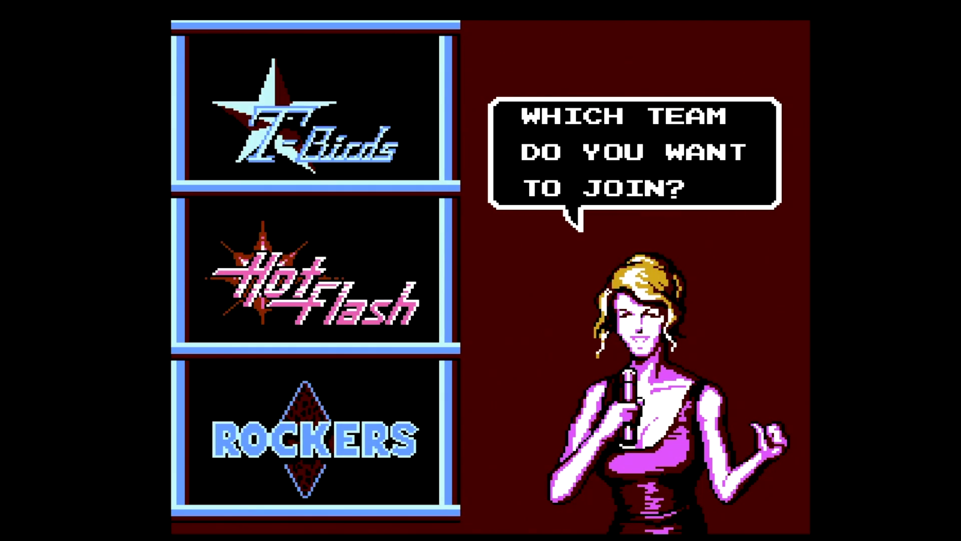
key("Return")
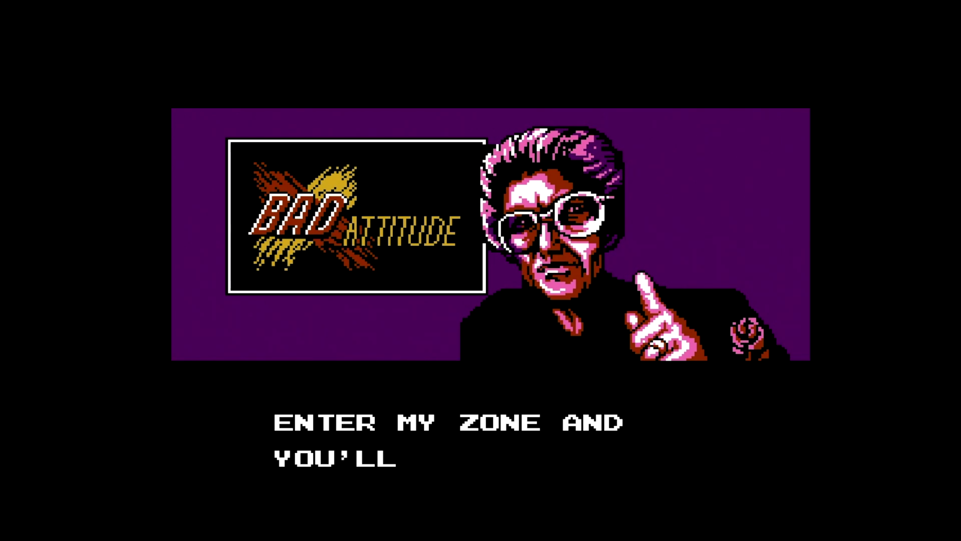
key("Return")
Skate along the opening street stage and jump off the ramp
key("Right")
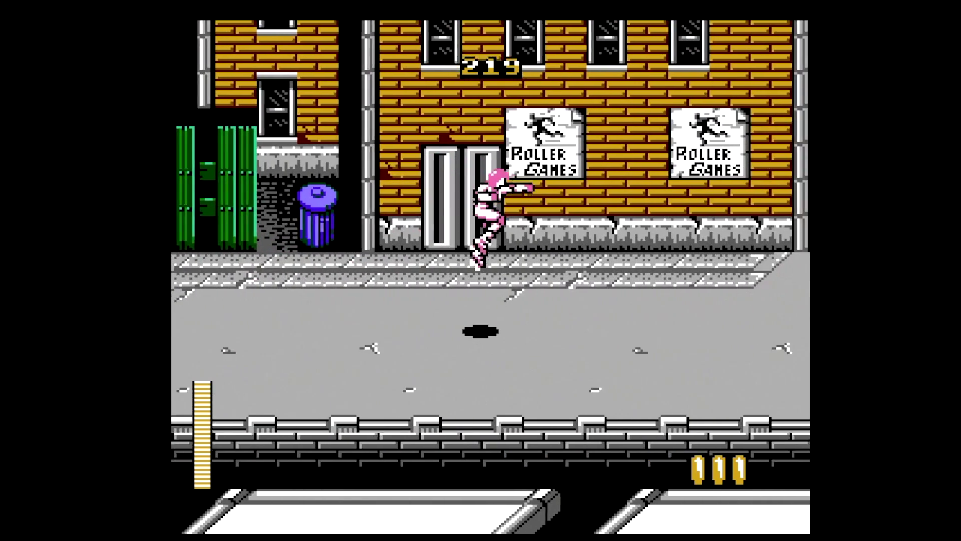
key("Left")
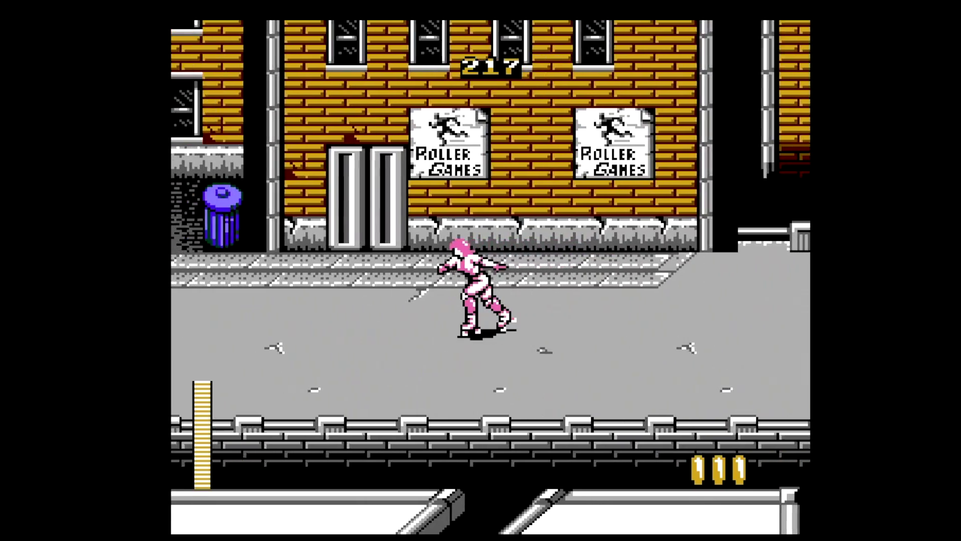
key("Right")
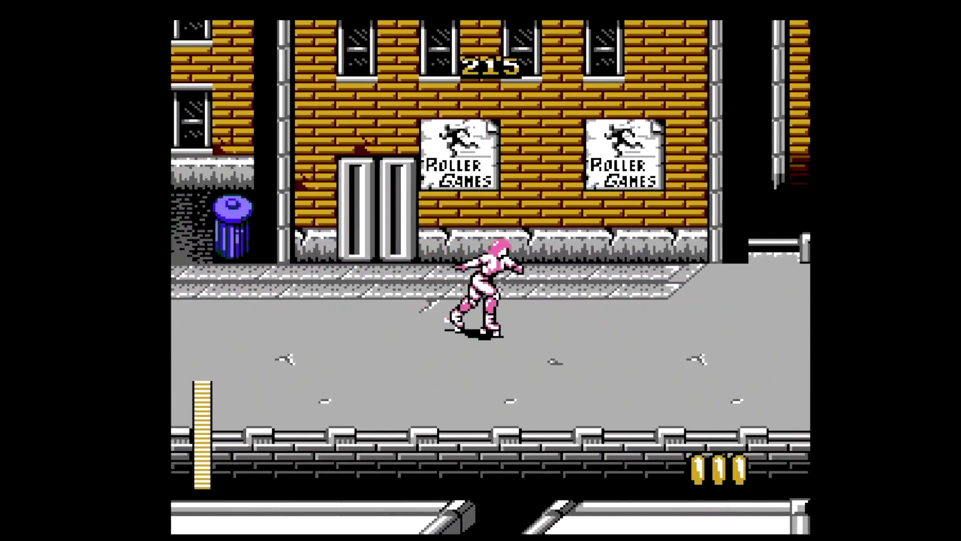
key("Right")
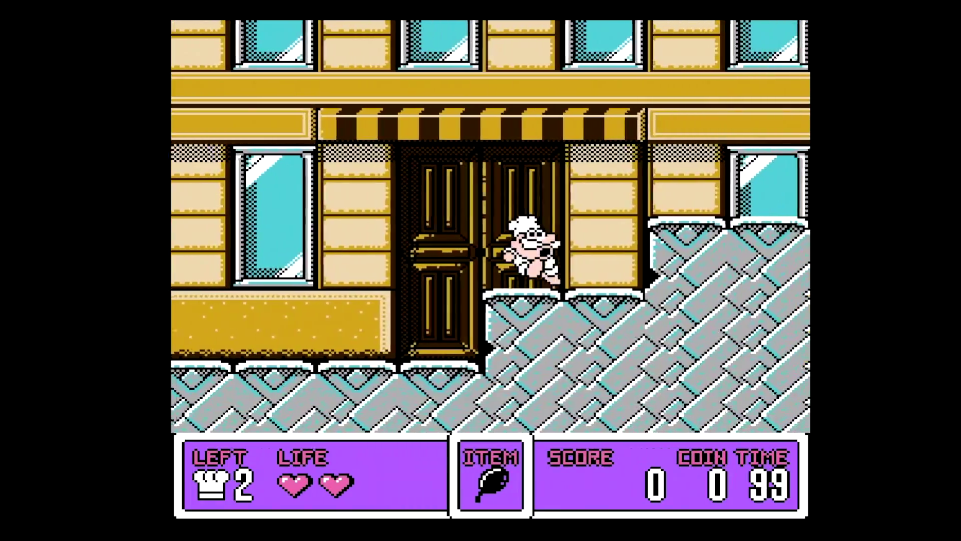
Guide the chef across the rooftop, hitting carrots with the frying pan and grabbing coins
key("Right")
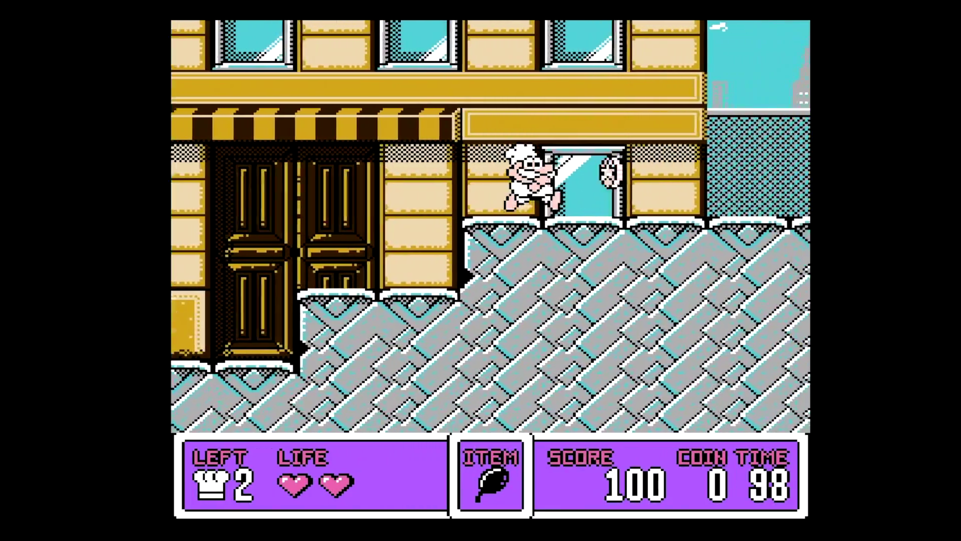
key("Right")
key("Right")
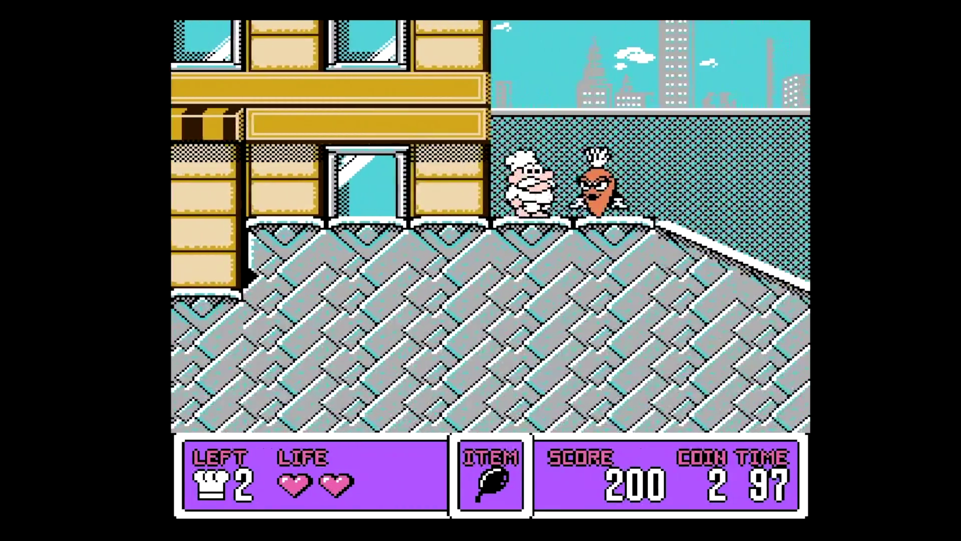
key("Left")
key("z")
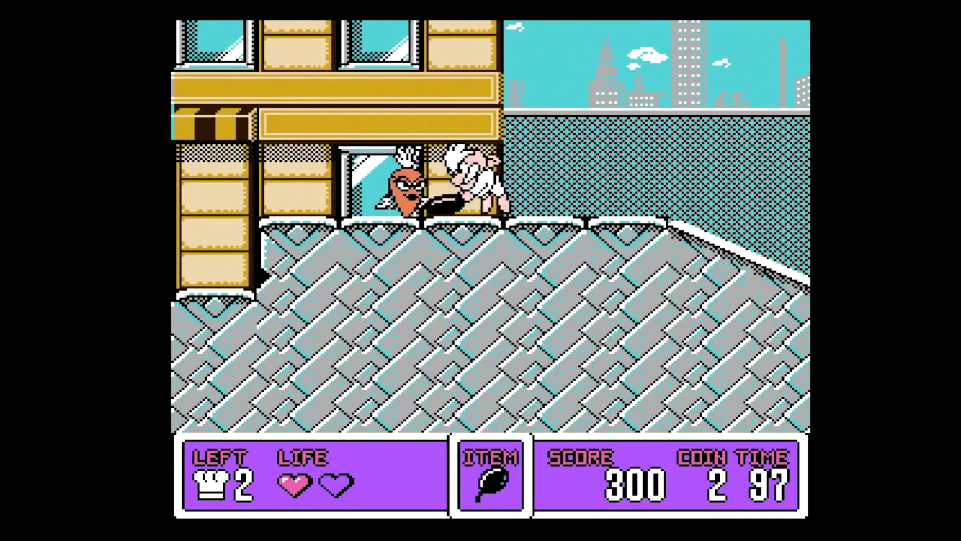
key("Right")
key("Right")
key("x")
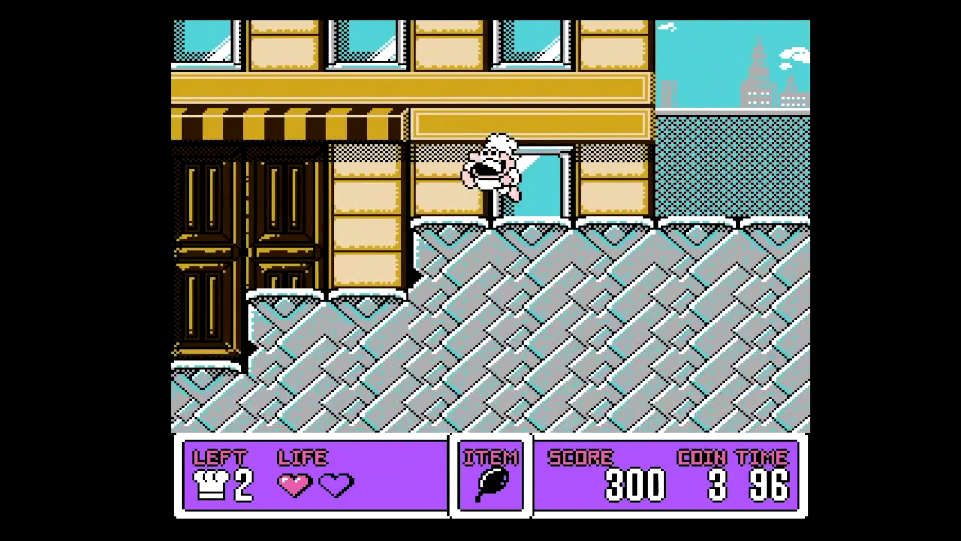
key("Right")
key("z")
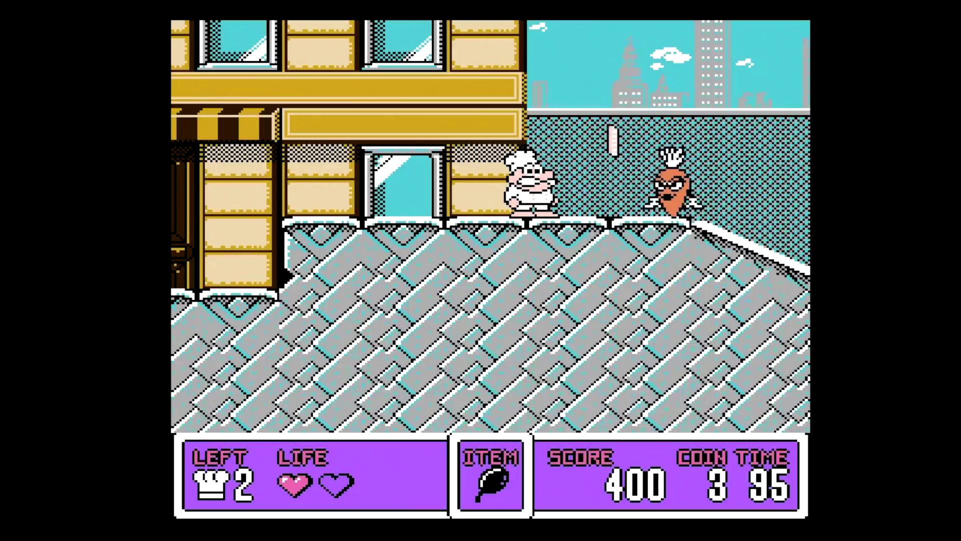
key("z")
key("Right")
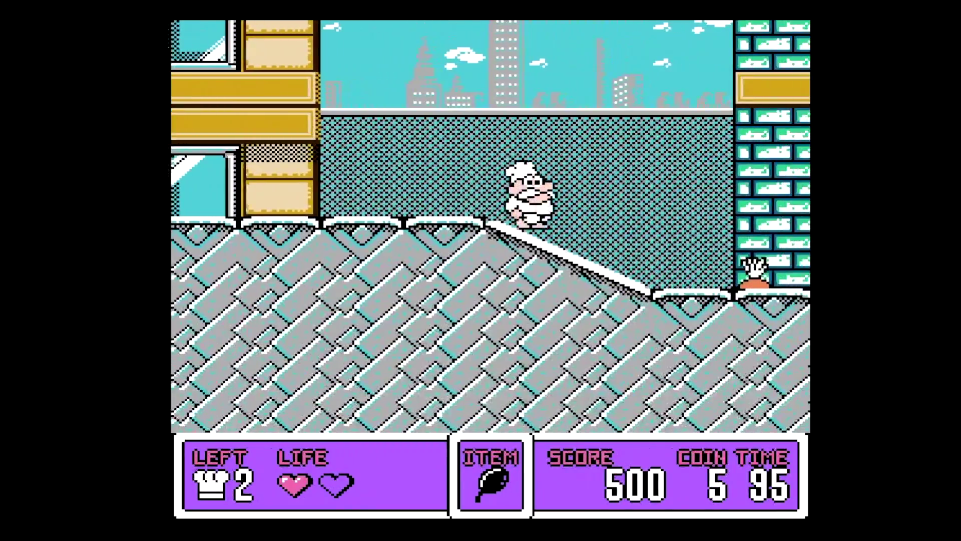
key("z")
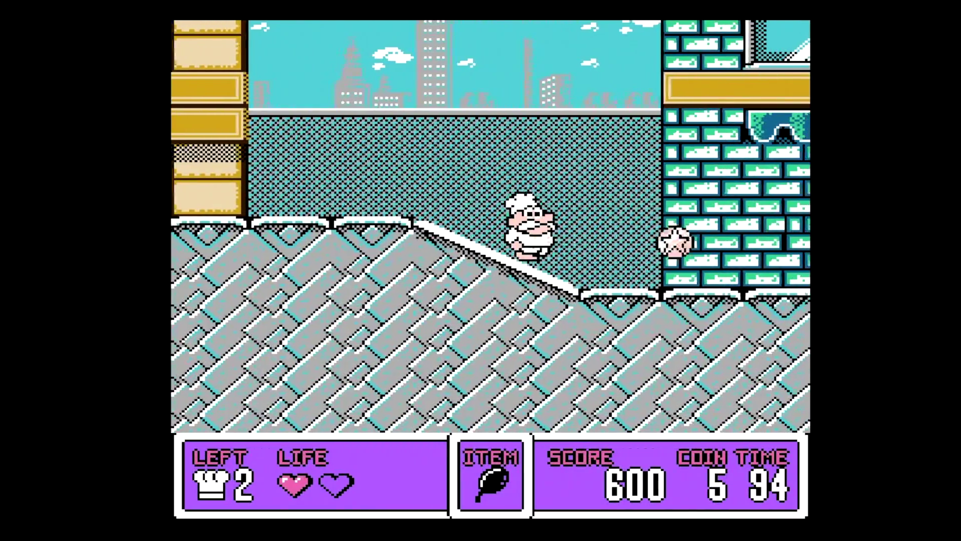
key("Right")
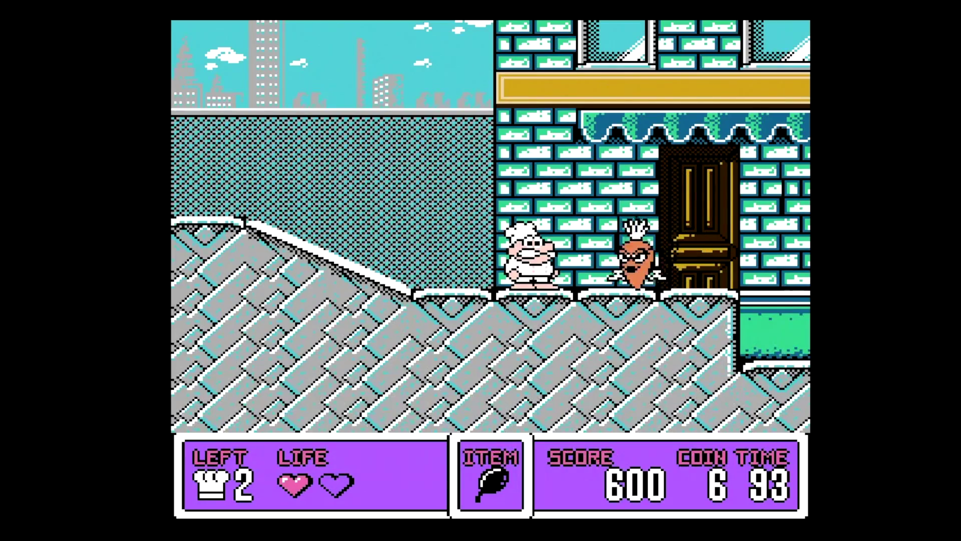